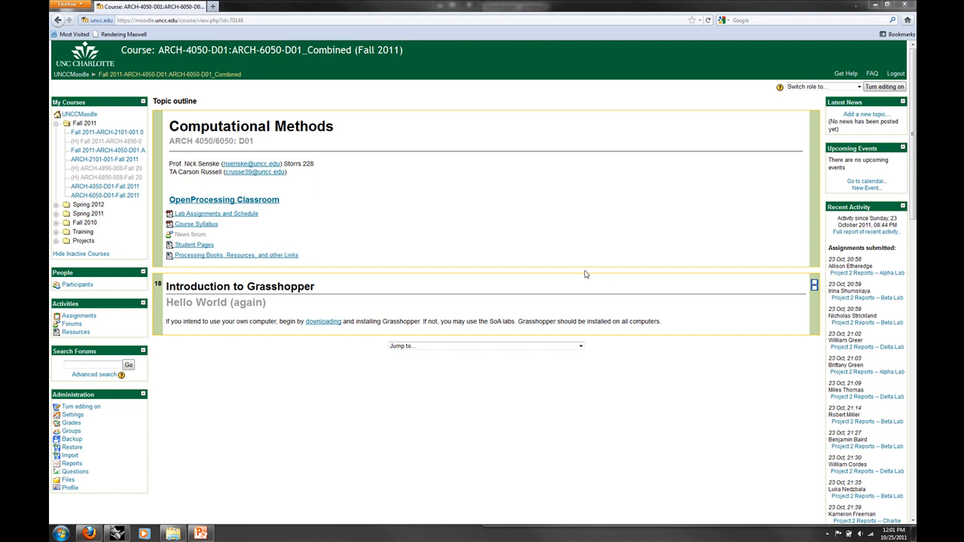
Switch to Rhinoceros, close the open Grasshopper window, and launch Grasshopper again with the Grasshopper command.
{"action": "left_click", "coordinate": [117, 533]}
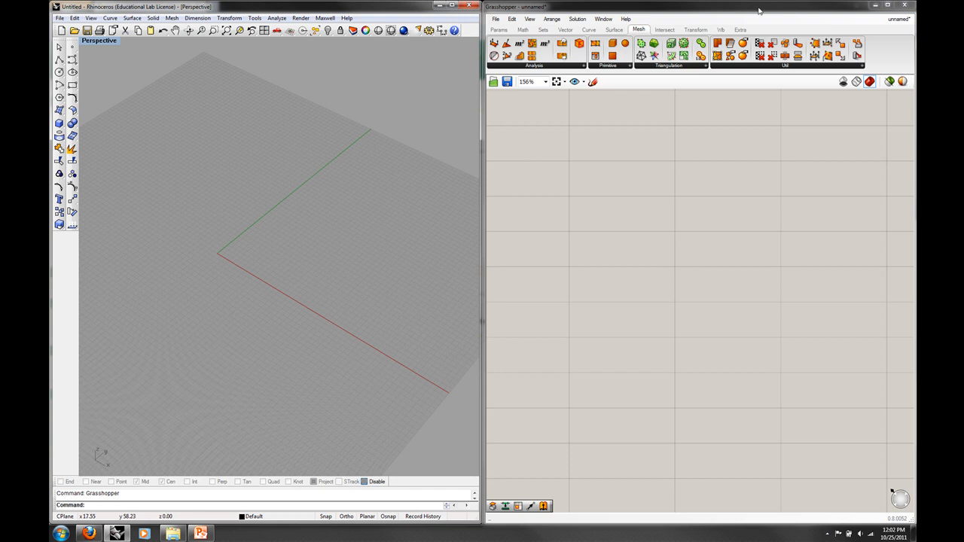
{"action": "left_click", "coordinate": [905, 5]}
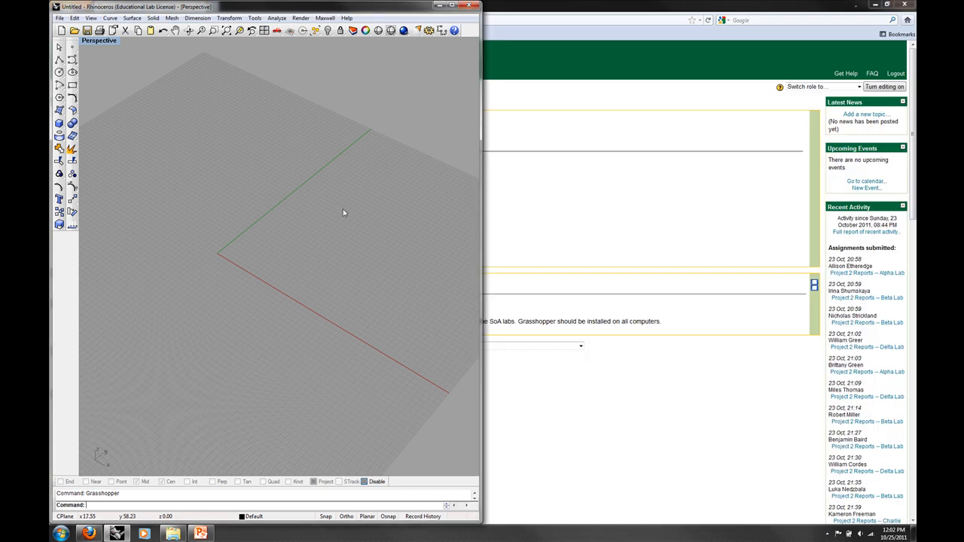
{"action": "type", "text": "Grasshopper"}
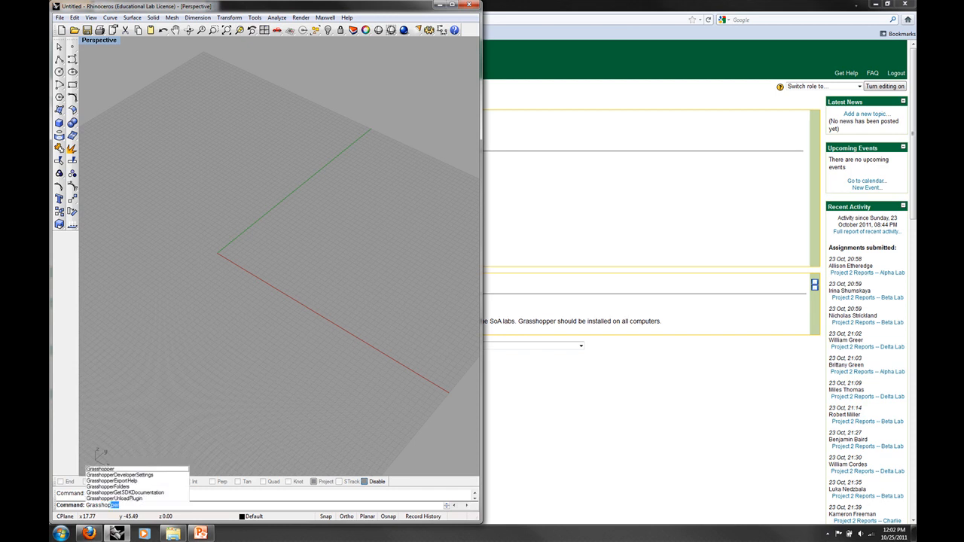
{"action": "key", "text": "Return"}
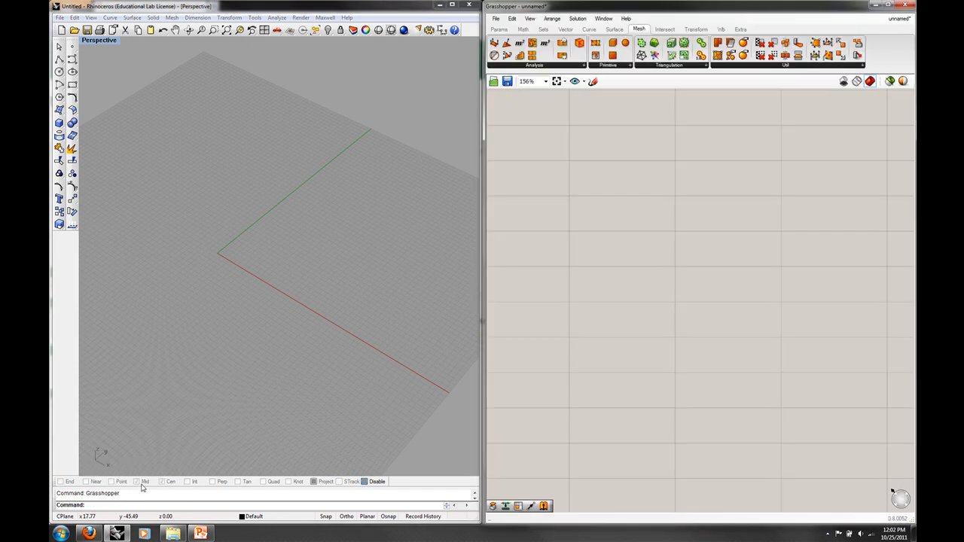
{"action": "right_click_drag", "start_coordinate": [272, 295], "coordinate": [381, 279]}
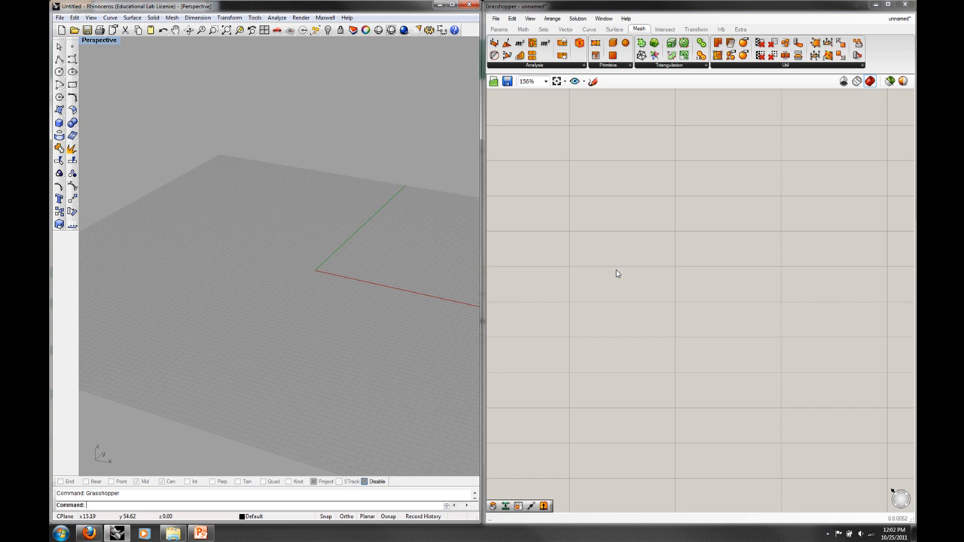
Place a Cylinder component from the surface primitives on the empty Grasshopper canvas.
{"action": "left_click", "coordinate": [616, 30]}
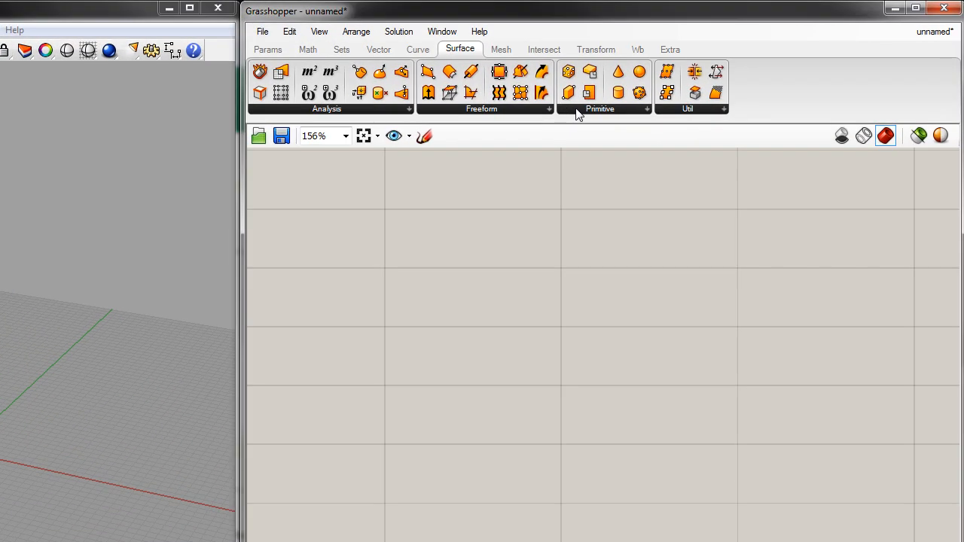
{"action": "left_click", "coordinate": [580, 113]}
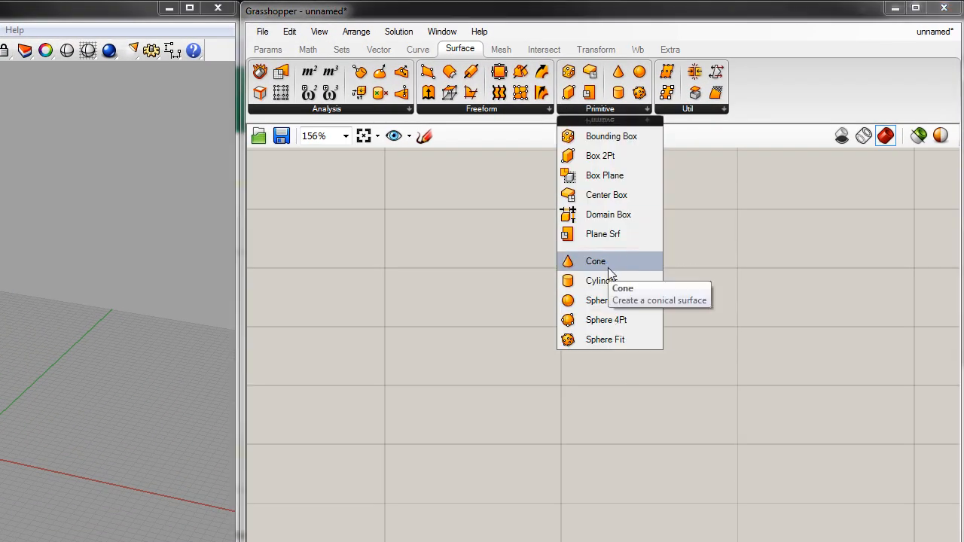
{"action": "left_click_drag", "start_coordinate": [604, 281], "coordinate": [472, 382]}
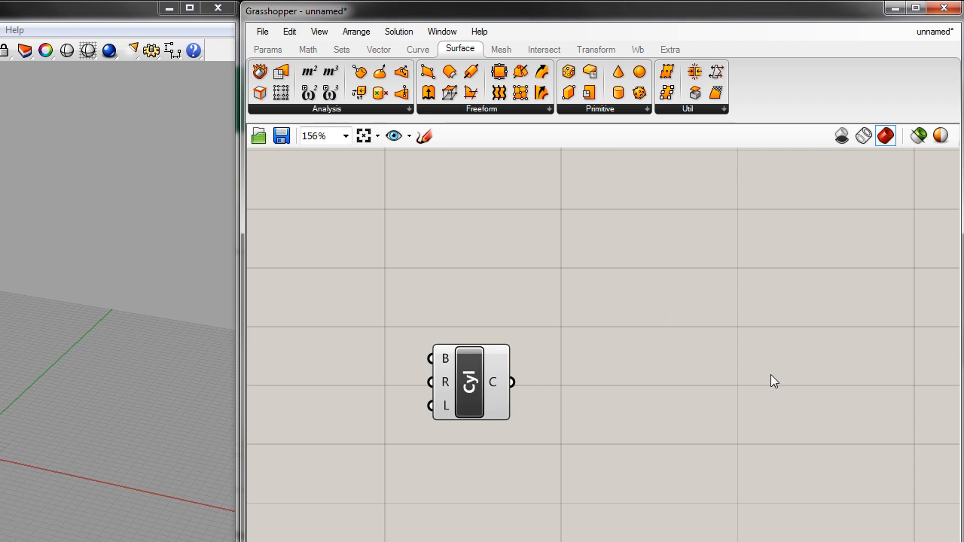
Delete the Cylinder component from the canvas.
{"action": "left_click", "coordinate": [461, 376]}
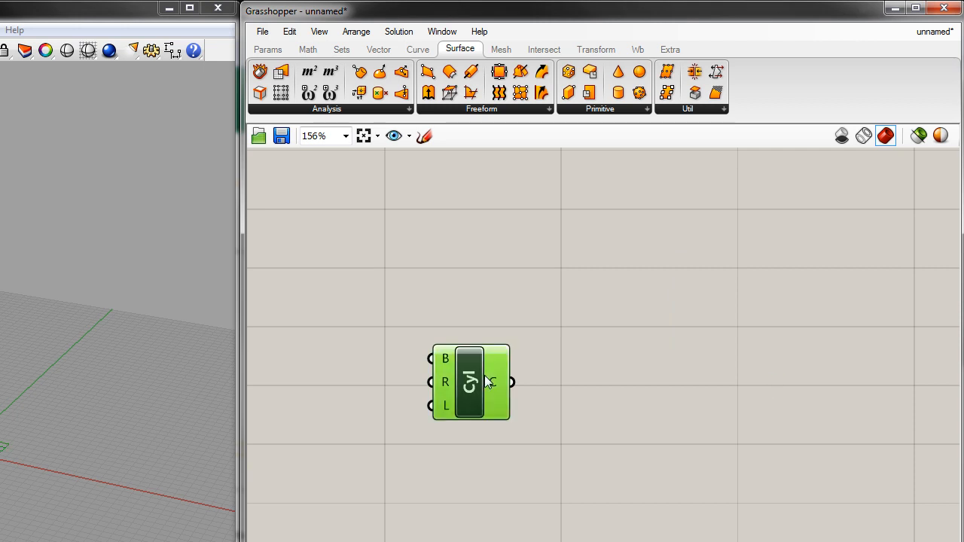
{"action": "left_click", "coordinate": [290, 32]}
{"action": "left_click", "coordinate": [336, 193]}
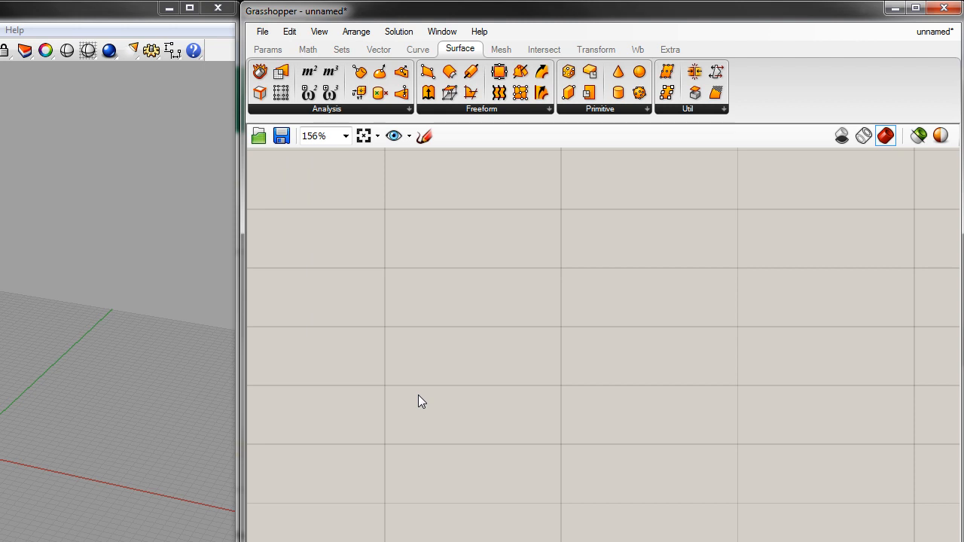
Add a Cylinder component to the canvas through a keyword search for "cy".
{"action": "double_click", "coordinate": [418, 395]}
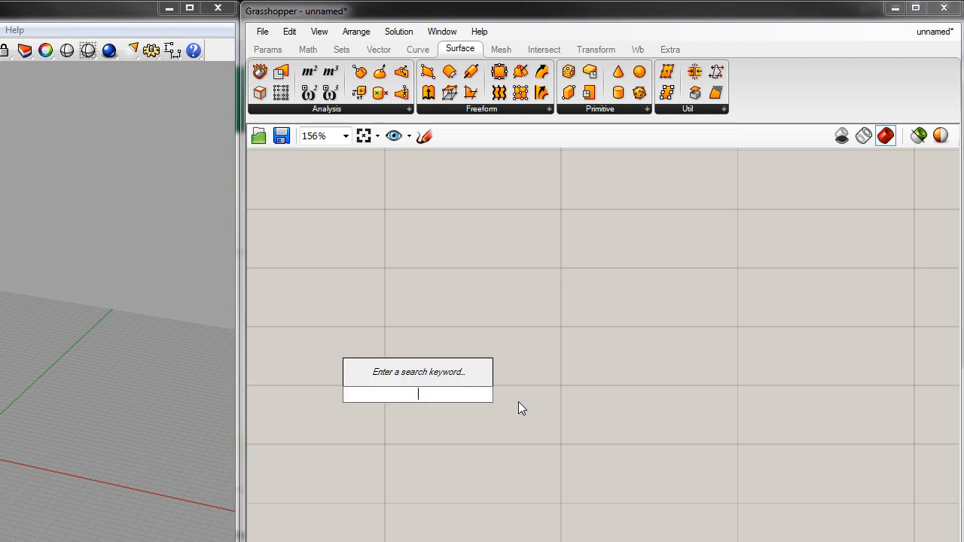
{"action": "type", "text": "cy"}
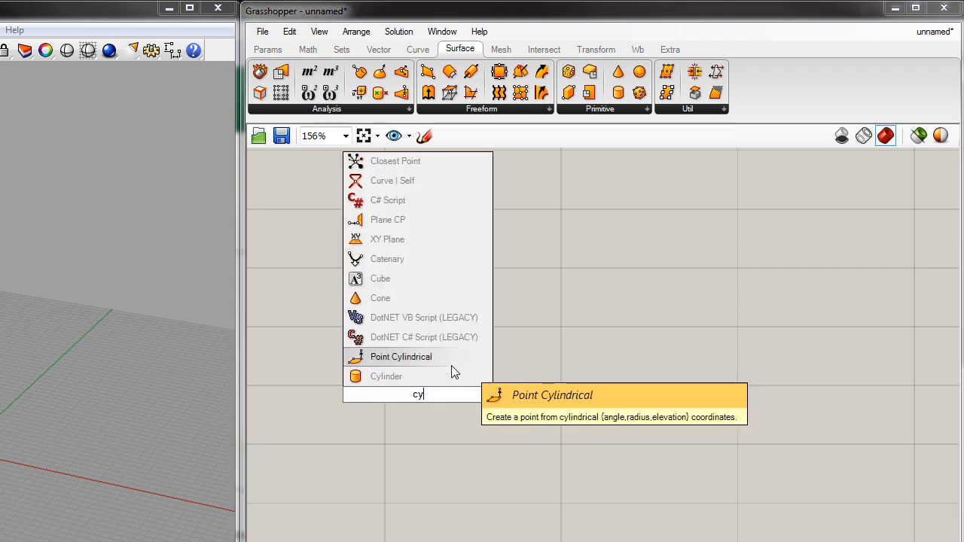
{"action": "left_click", "coordinate": [389, 377]}
{"action": "left_click_drag", "start_coordinate": [407, 380], "coordinate": [481, 368]}
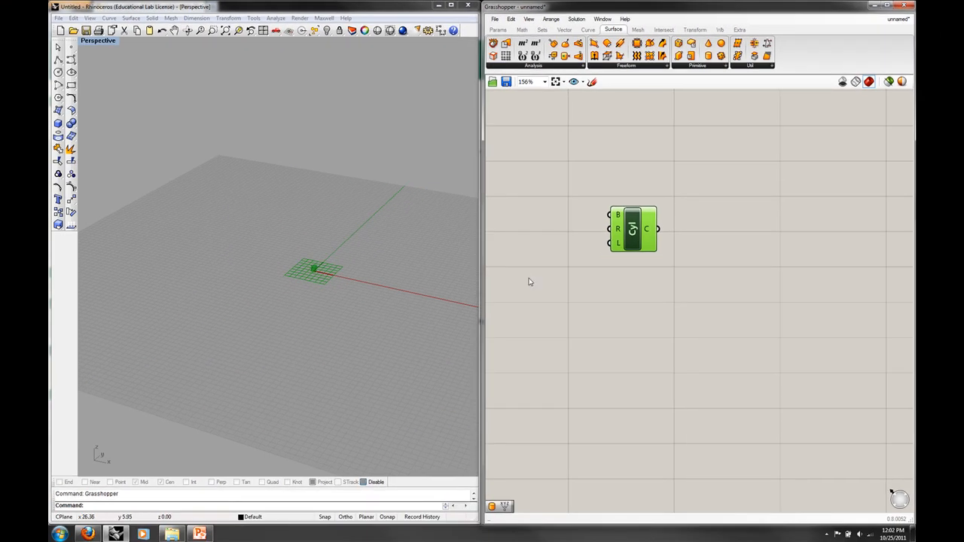
Examine the cylinder preview in the Rhino Perspective view and the B, R and L inputs of the Cylinder component.
{"action": "left_click", "coordinate": [558, 287]}
{"action": "right_click_drag", "start_coordinate": [373, 301], "coordinate": [360, 295]}
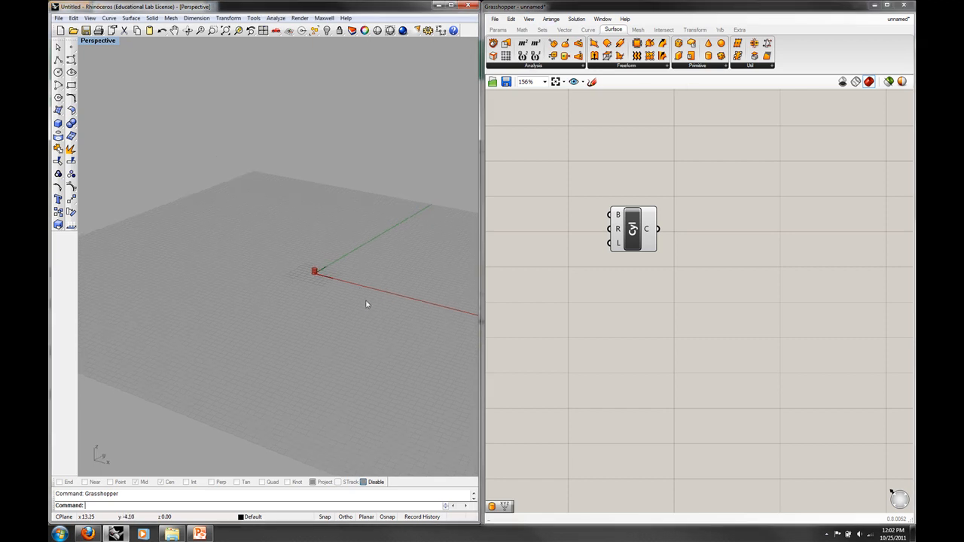
{"action": "scroll", "coordinate": [309, 276], "scroll_direction": "up", "scroll_amount": 5}
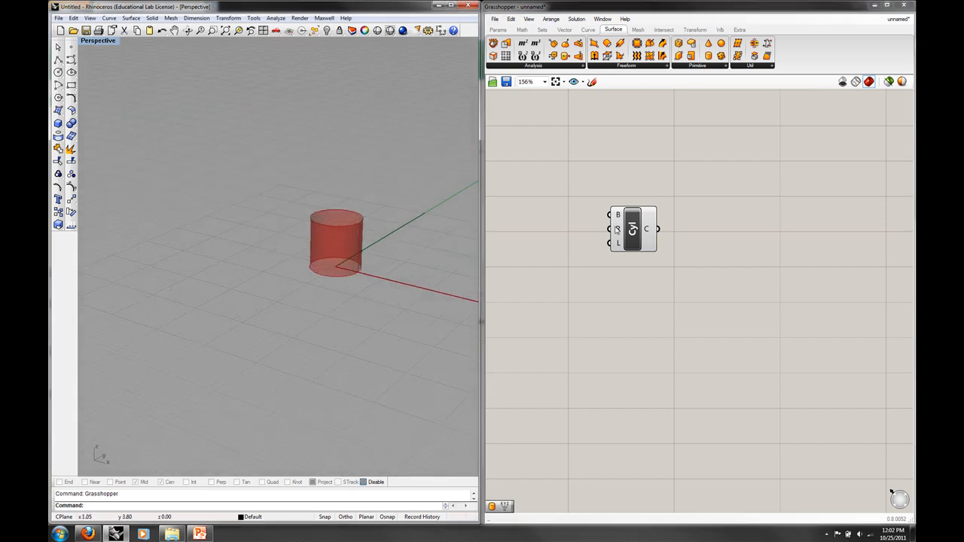
{"action": "left_click_drag", "start_coordinate": [633, 231], "coordinate": [642, 232]}
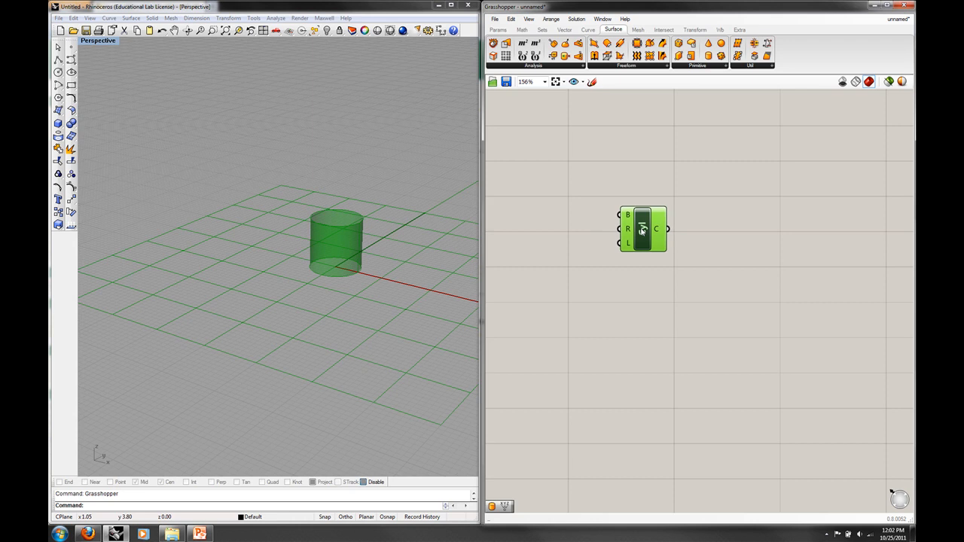
{"action": "right_click_drag", "start_coordinate": [371, 265], "coordinate": [369, 281]}
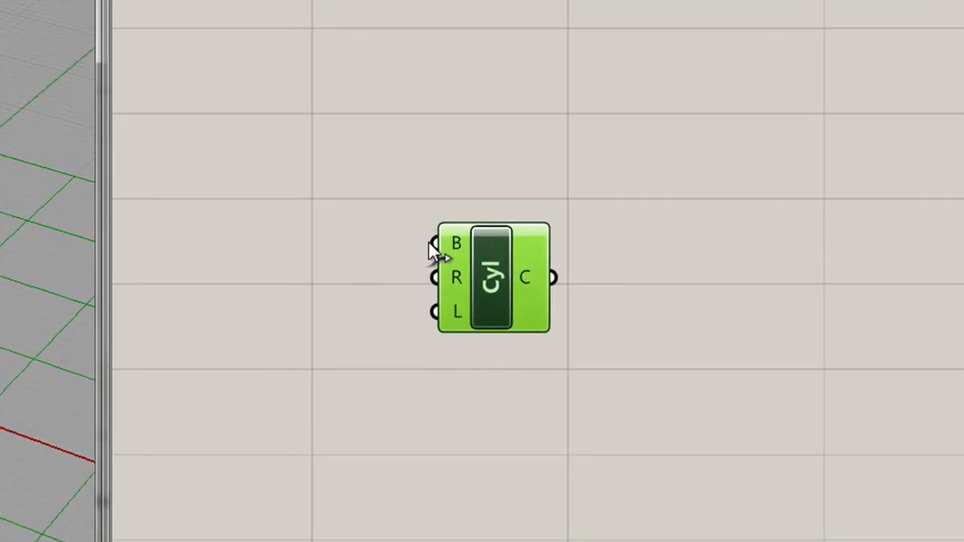
{"action": "mouse_move", "coordinate": [453, 245]}
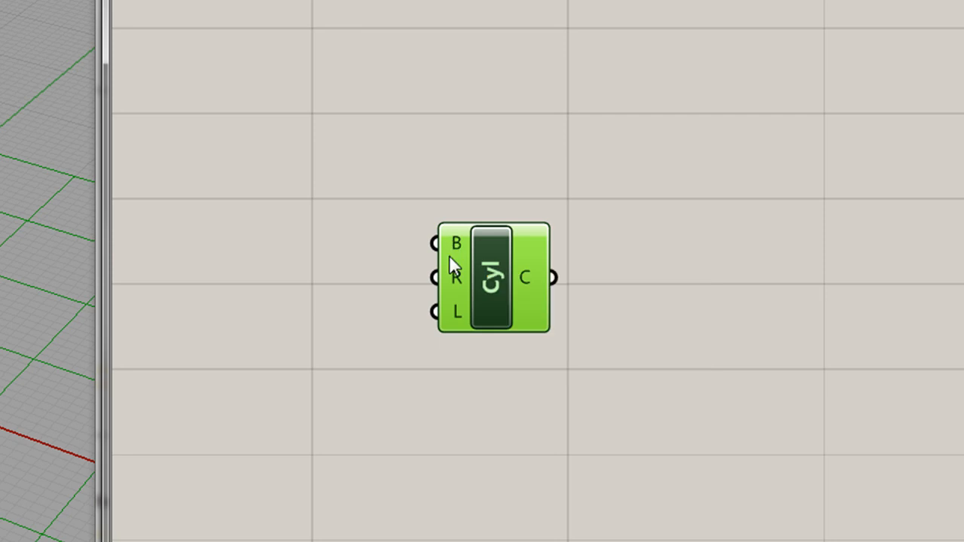
{"action": "mouse_move", "coordinate": [458, 275]}
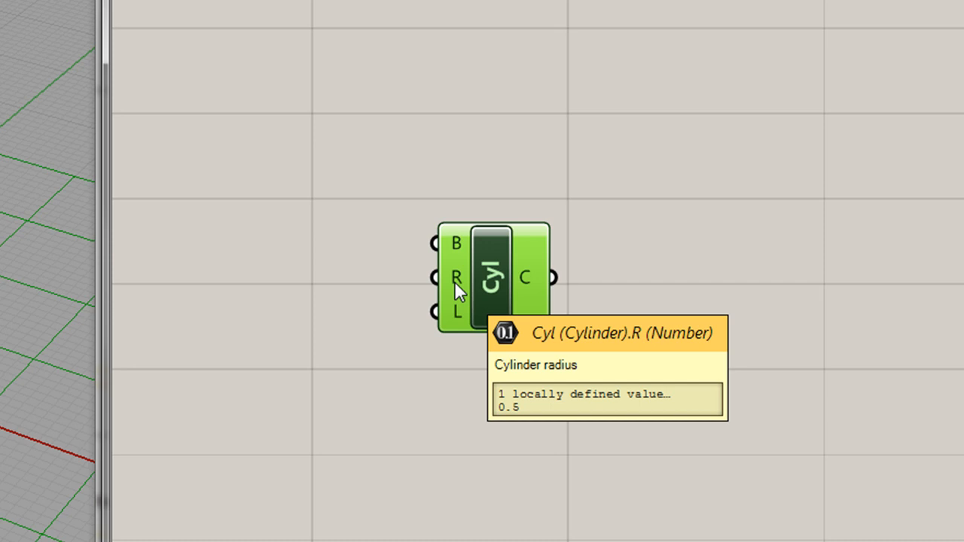
{"action": "mouse_move", "coordinate": [456, 312]}
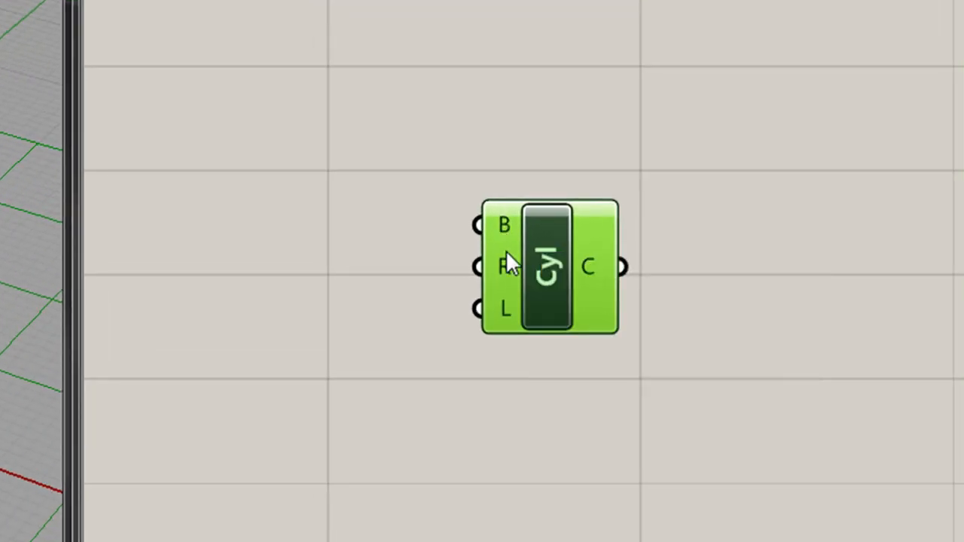
{"action": "mouse_move", "coordinate": [499, 300]}
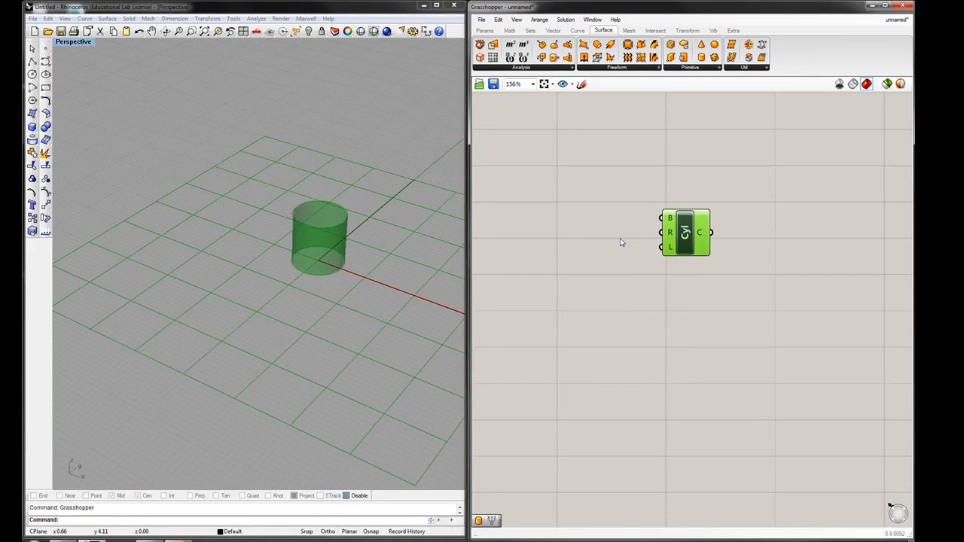
{"action": "left_click", "coordinate": [622, 243]}
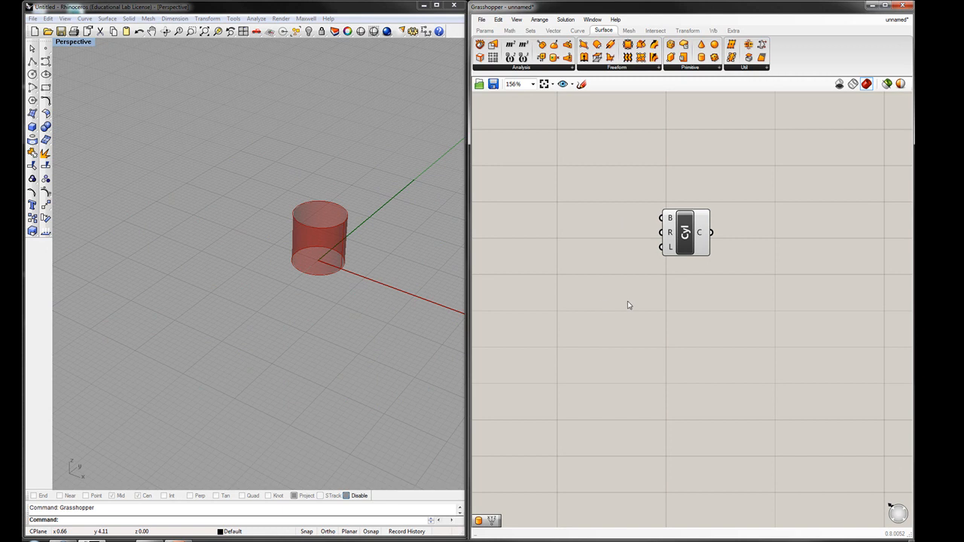
Set the radius input (R) of the Cylinder component to 1 and check the resized cylinder in the Perspective view.
{"action": "mouse_move", "coordinate": [671, 233]}
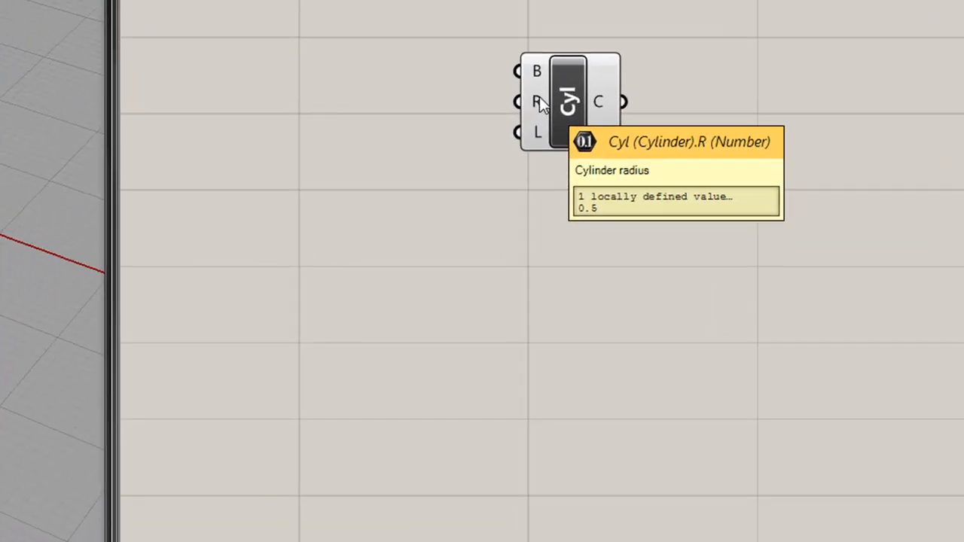
{"action": "right_click", "coordinate": [540, 102]}
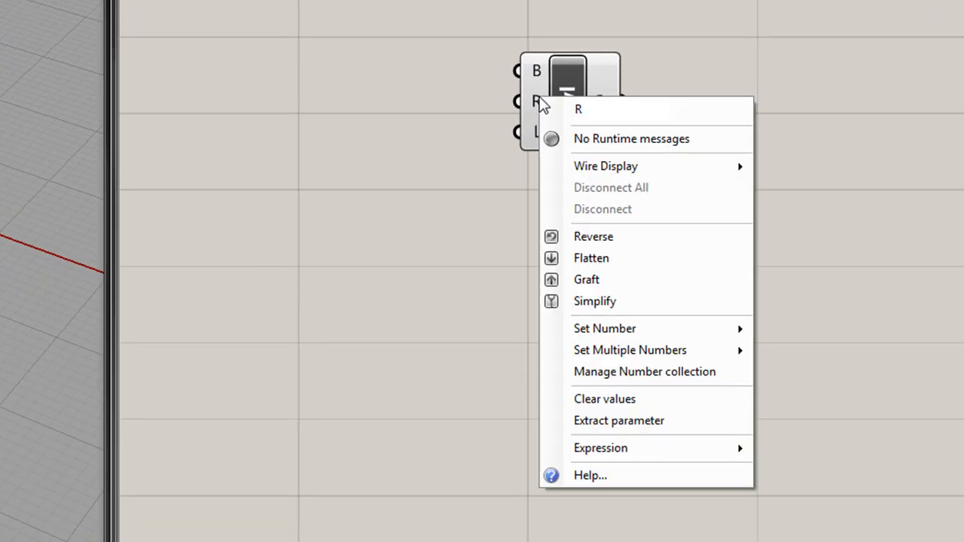
{"action": "mouse_move", "coordinate": [687, 328]}
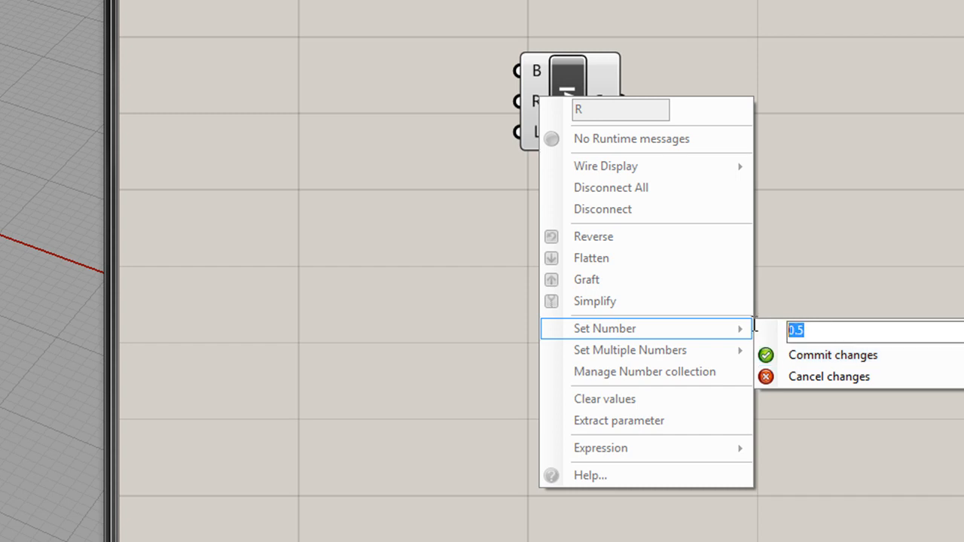
{"action": "type", "text": "1"}
{"action": "left_click", "coordinate": [833, 355]}
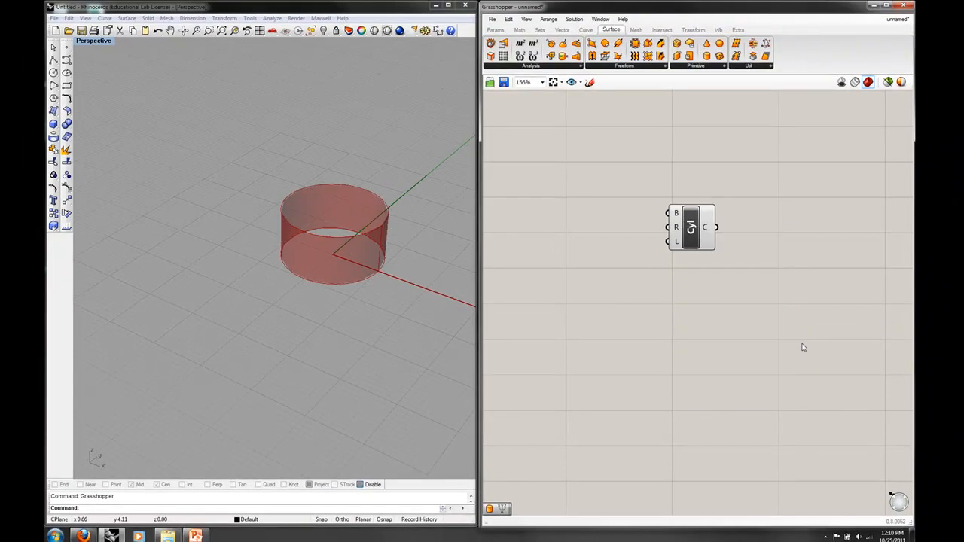
{"action": "right_click_drag", "start_coordinate": [348, 283], "coordinate": [359, 301]}
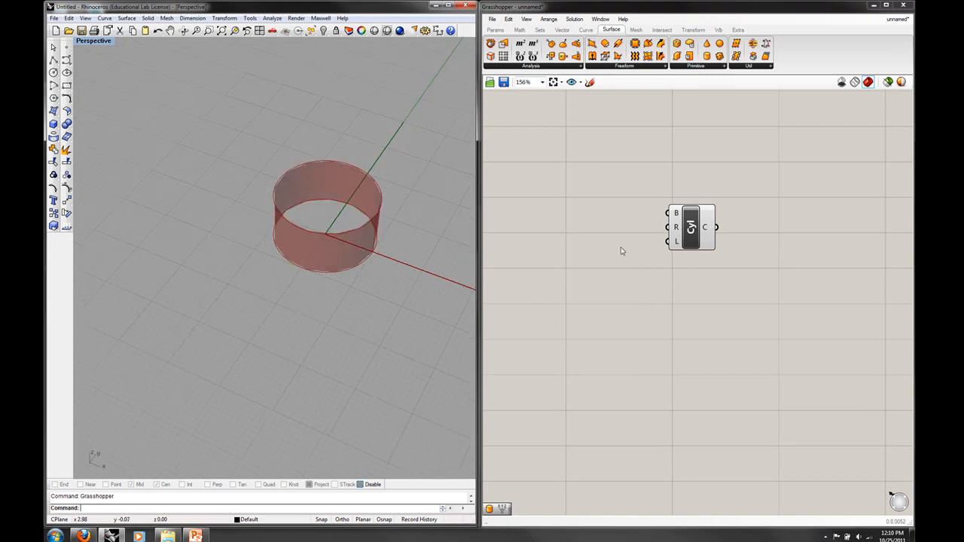
{"action": "right_click_drag", "start_coordinate": [460, 248], "coordinate": [385, 243]}
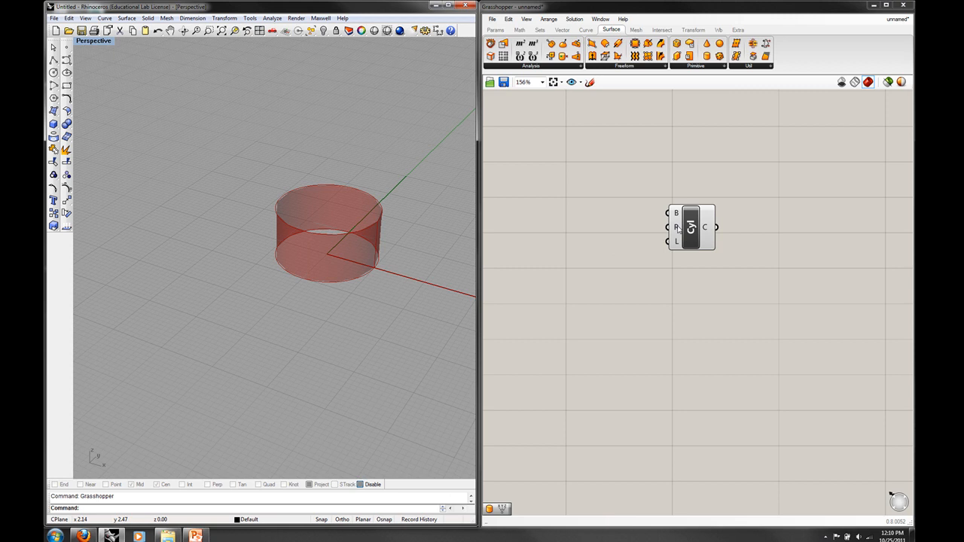
Review the options available for the Cylinder component's L input.
{"action": "mouse_move", "coordinate": [677, 229]}
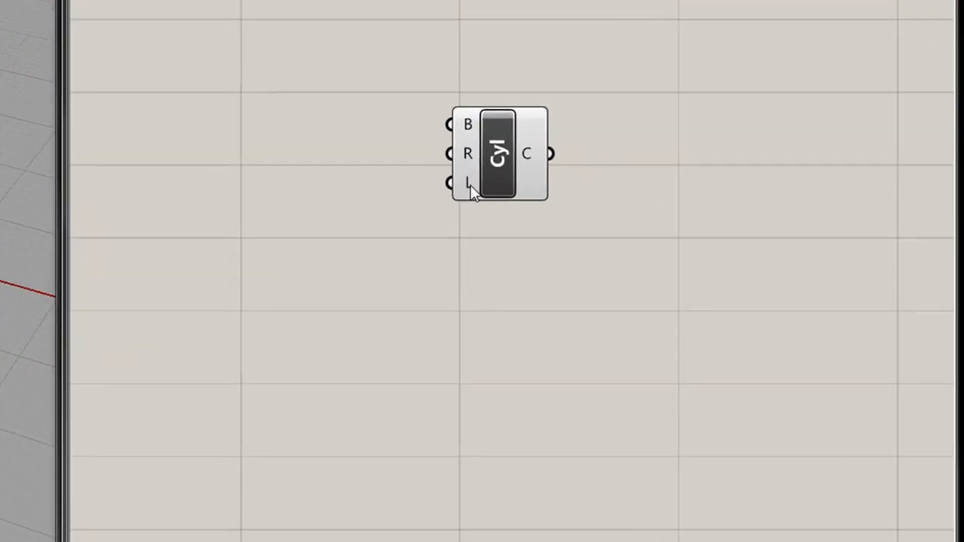
{"action": "right_click", "coordinate": [676, 241]}
{"action": "mouse_move", "coordinate": [663, 407]}
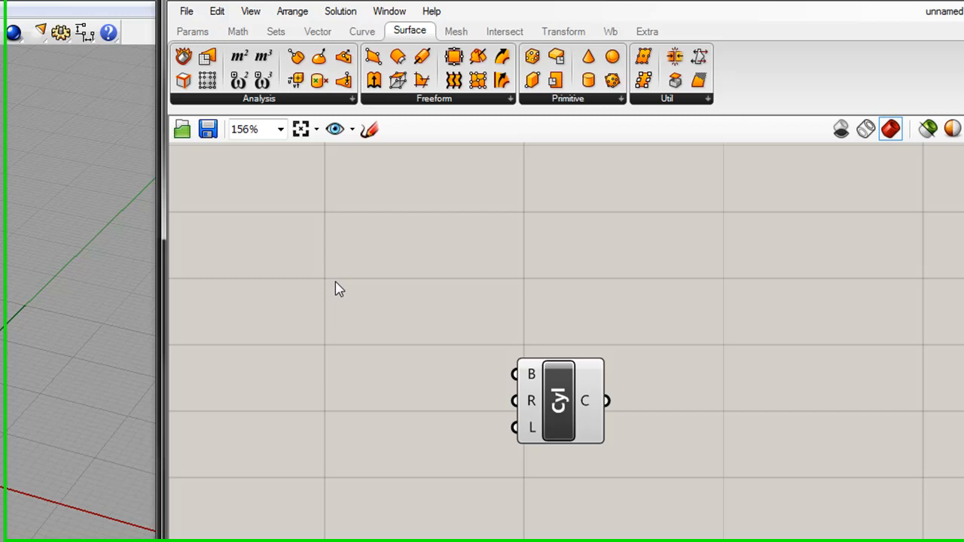
Place a Number Slider from the special parameters on the canvas beside the Cylinder component's inputs.
{"action": "left_click", "coordinate": [188, 33]}
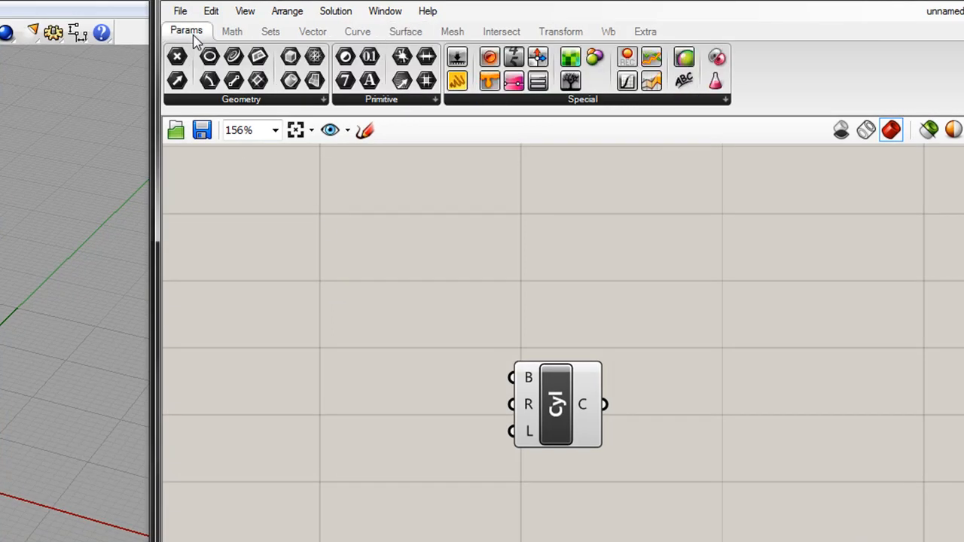
{"action": "left_click", "coordinate": [579, 101]}
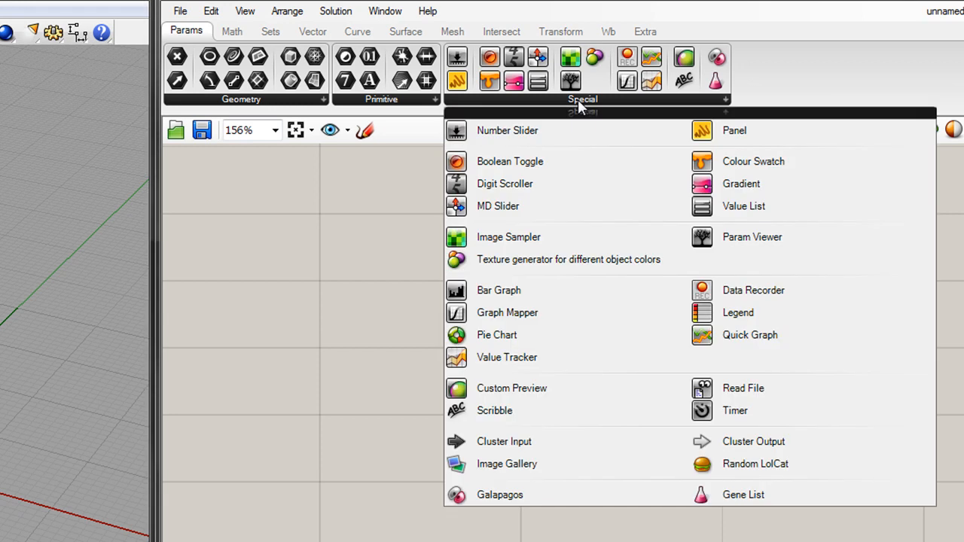
{"action": "left_click", "coordinate": [511, 136]}
{"action": "left_click", "coordinate": [290, 436]}
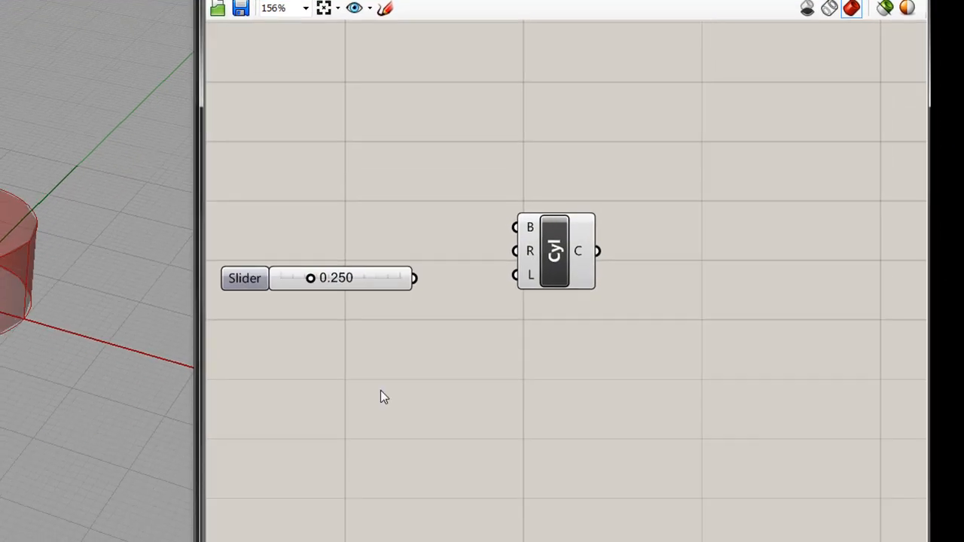
Add a second Number Slider below the first one through a keyword search for "num".
{"action": "double_click", "coordinate": [380, 416]}
{"action": "type", "text": "num"}
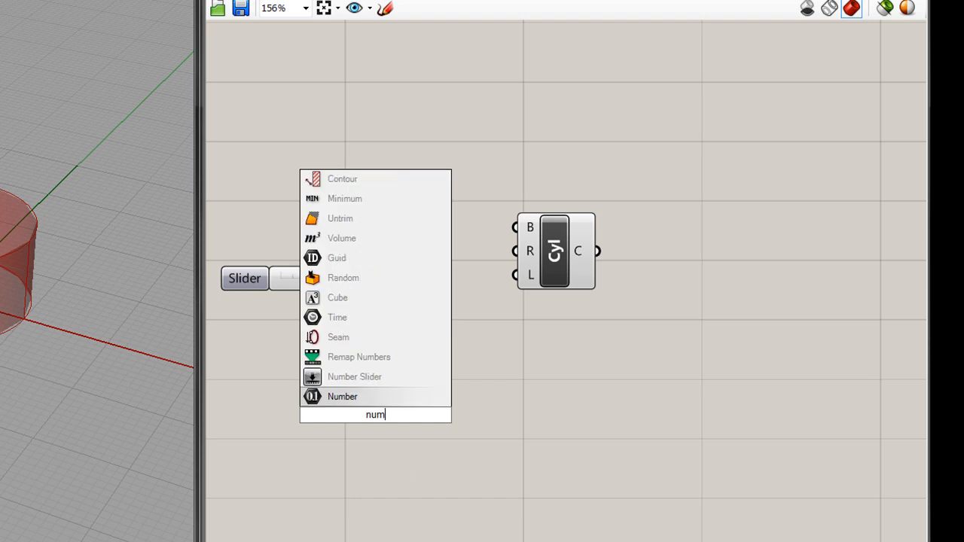
{"action": "key", "text": "Up"}
{"action": "key", "text": "Return"}
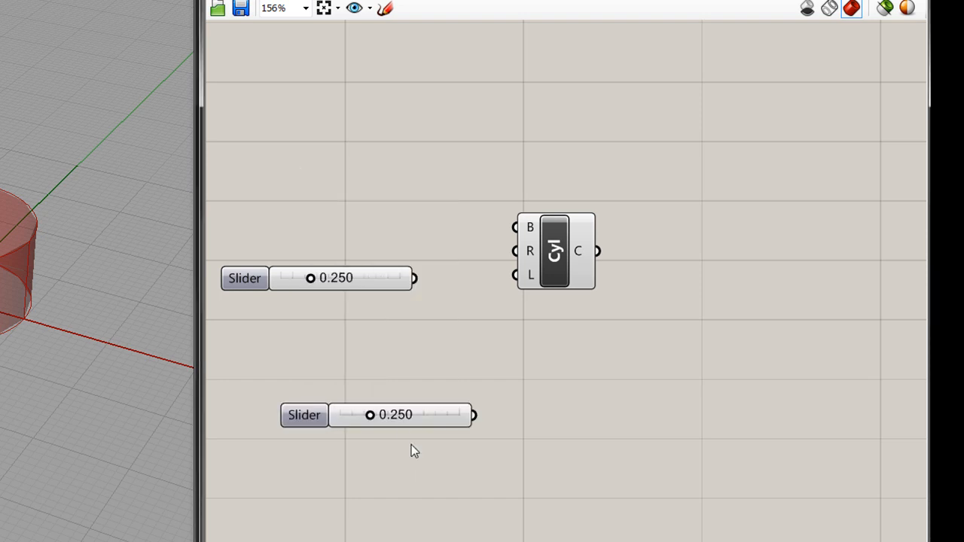
Delete the lower Number Slider and drive the Cylinder component's R input with the remaining slider, set to 0.480.
{"action": "left_click", "coordinate": [367, 414]}
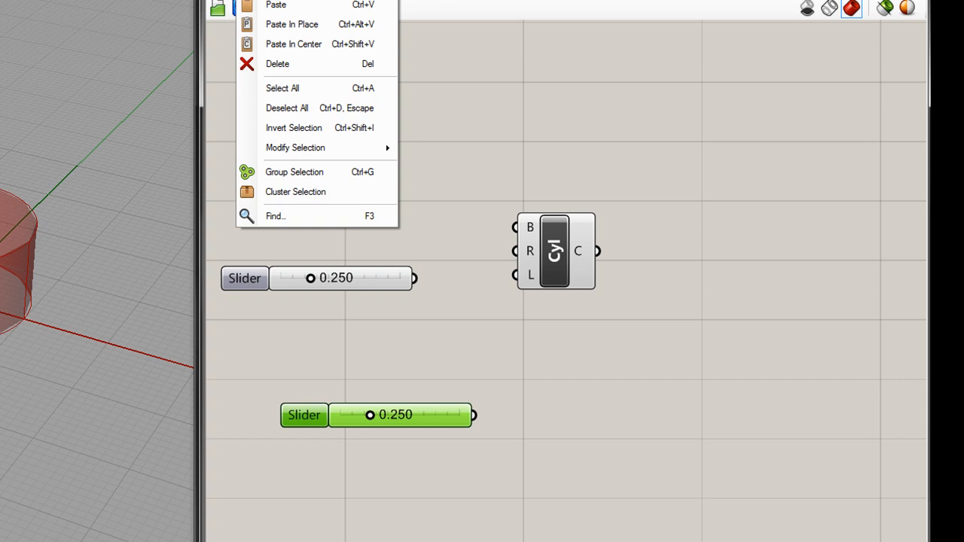
{"action": "left_click", "coordinate": [264, 62]}
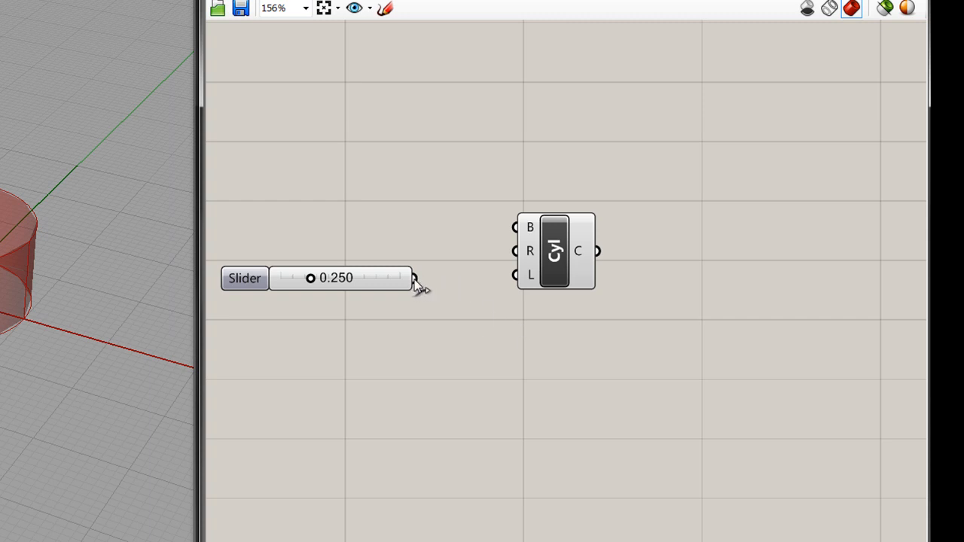
{"action": "left_click_drag", "start_coordinate": [442, 230], "coordinate": [517, 251]}
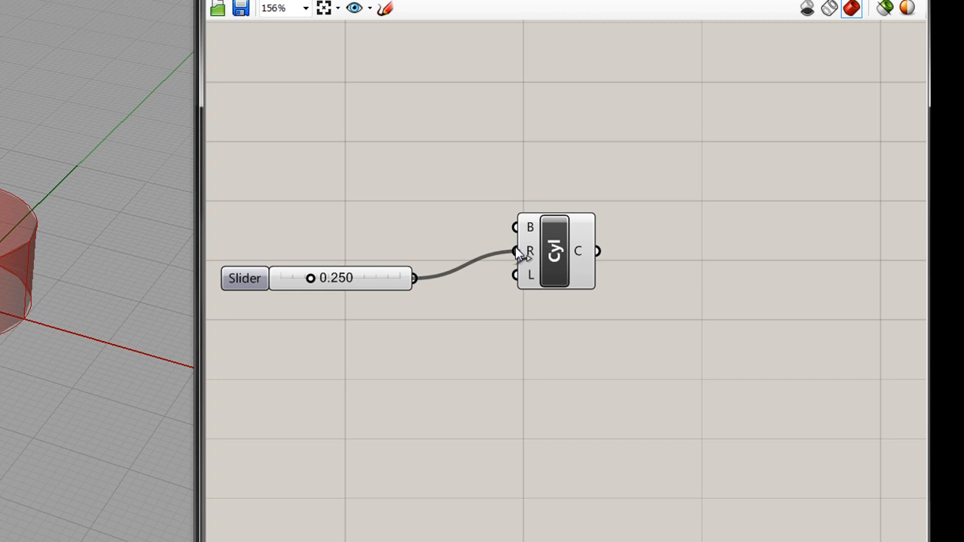
{"action": "left_click_drag", "start_coordinate": [312, 278], "coordinate": [339, 289]}
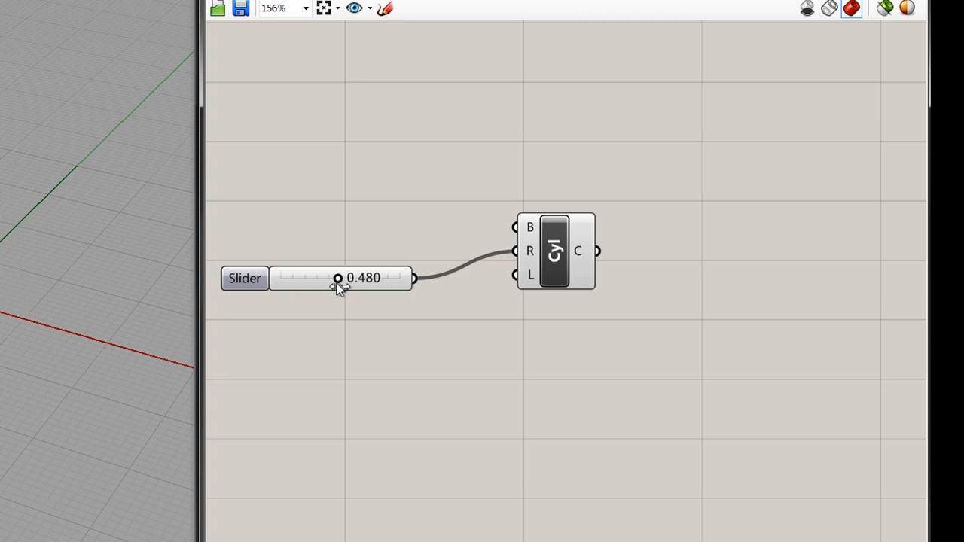
Name the slider wired to the R input Radius and set its accuracy to 2 digits.
{"action": "left_click", "coordinate": [394, 281]}
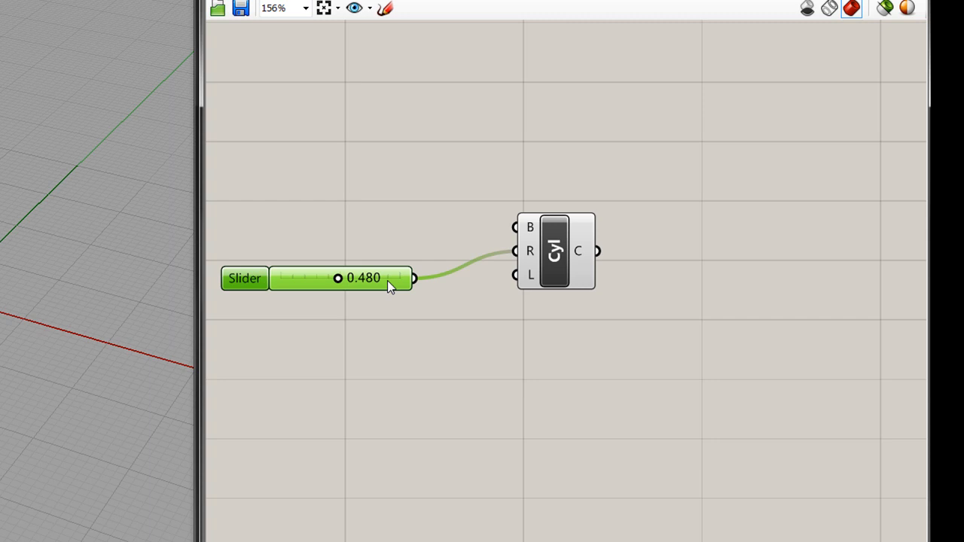
{"action": "right_click", "coordinate": [386, 287]}
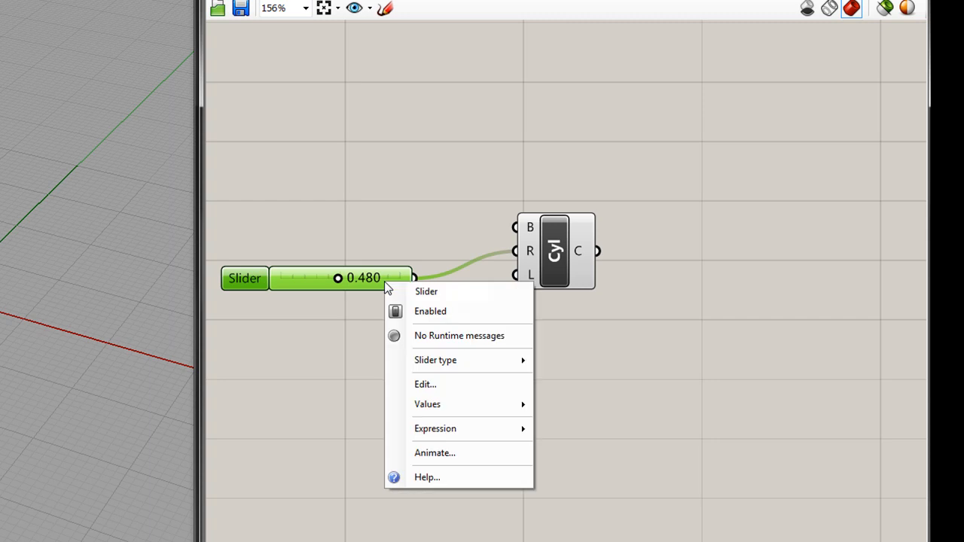
{"action": "left_click", "coordinate": [420, 383]}
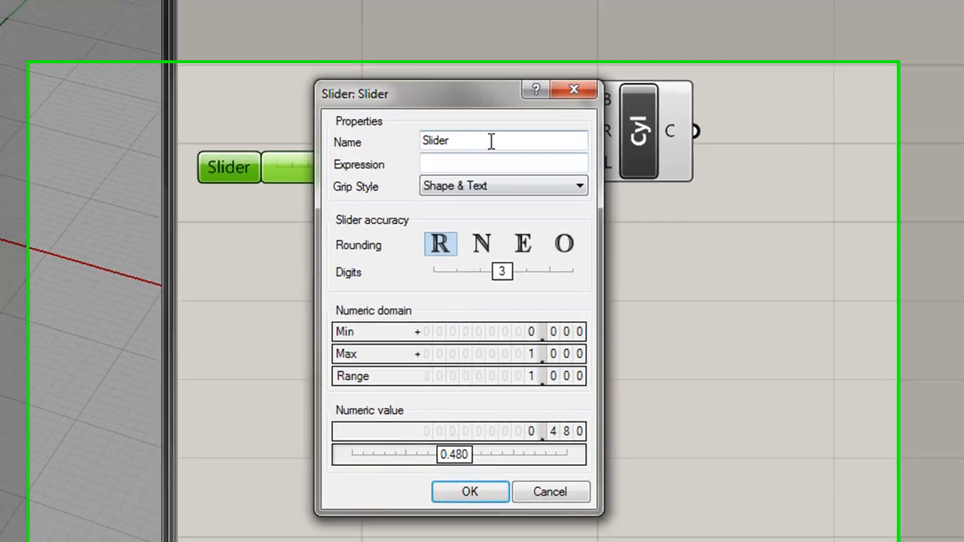
{"action": "type", "text": "Radis"}
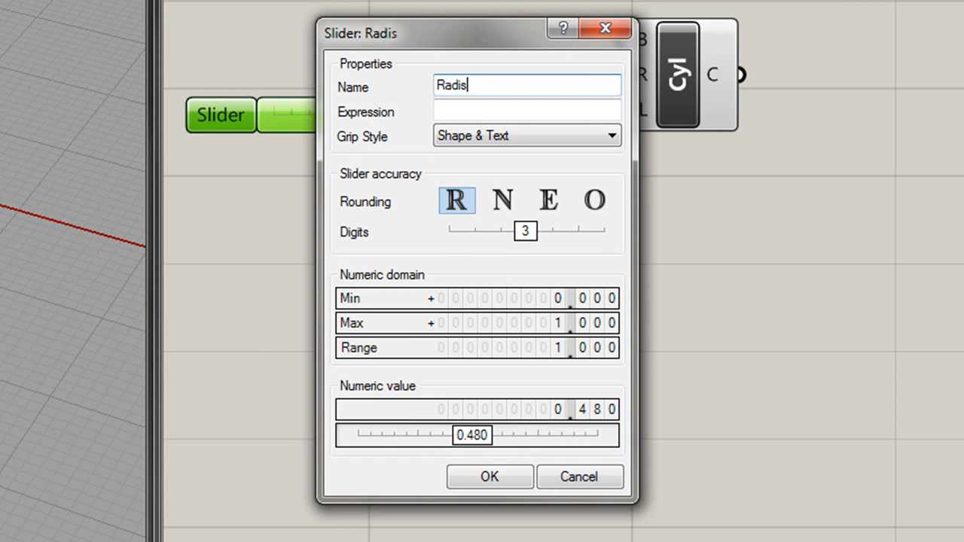
{"action": "key", "text": "BackSpace"}
{"action": "type", "text": "us"}
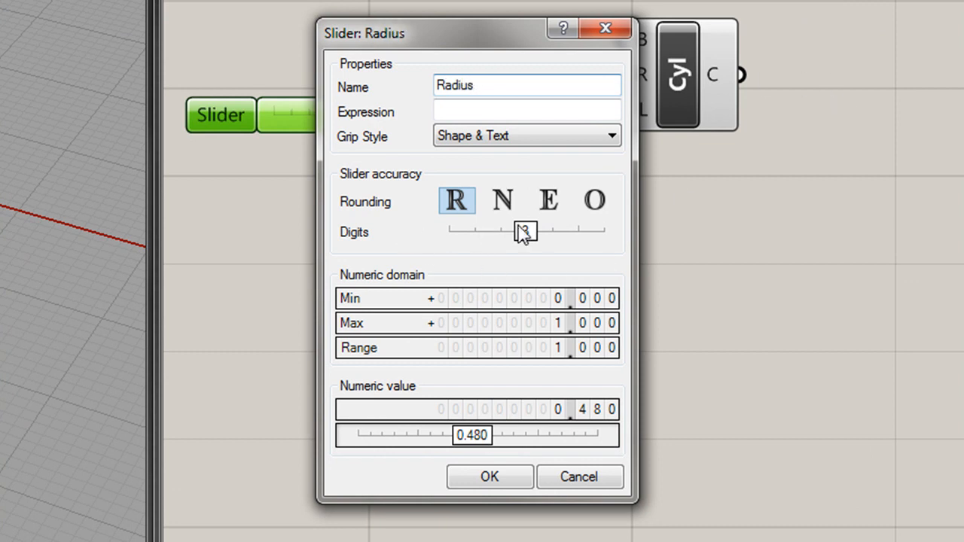
{"action": "left_click_drag", "start_coordinate": [523, 232], "coordinate": [446, 234]}
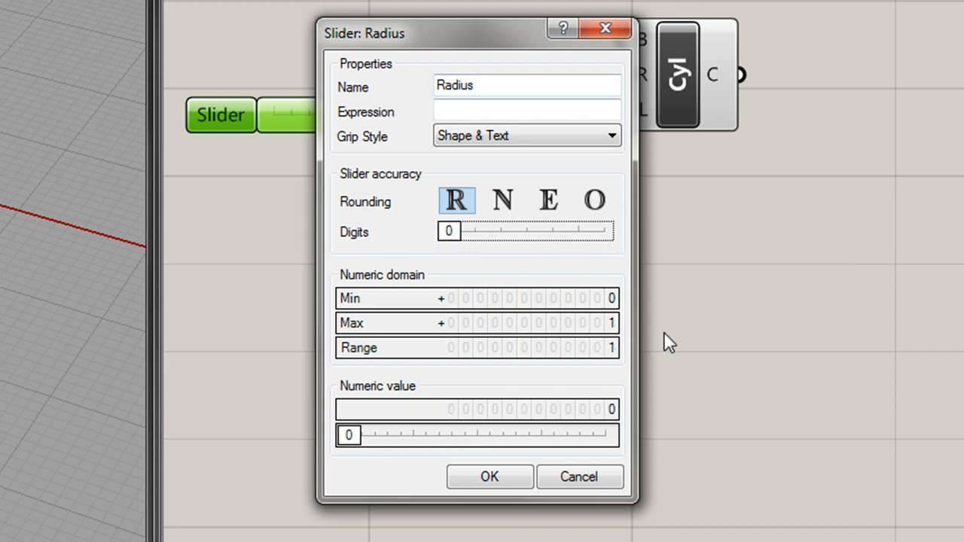
{"action": "left_click_drag", "start_coordinate": [450, 233], "coordinate": [496, 240]}
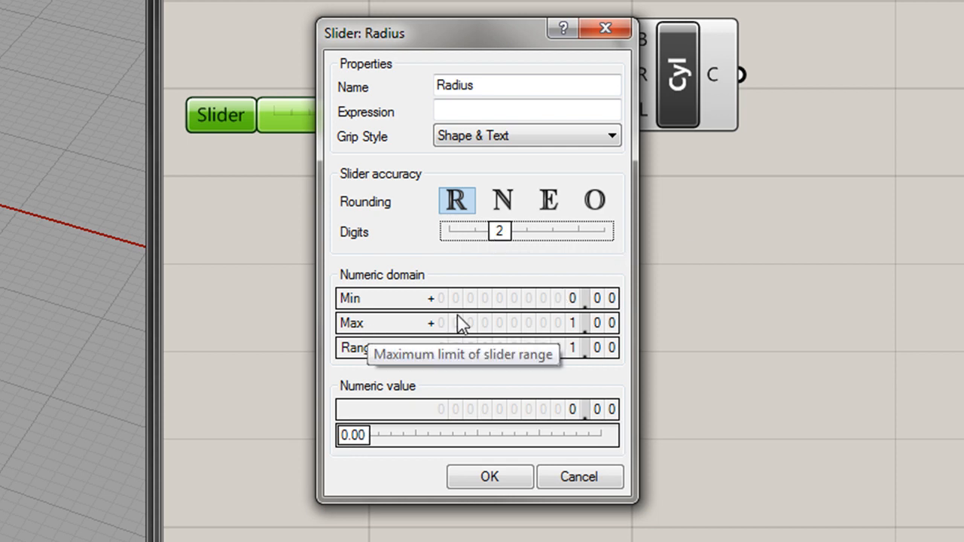
Set the Radius slider's numeric domain to a maximum of 3 and a minimum of 0.1, and apply the slider settings.
{"action": "double_click", "coordinate": [527, 323]}
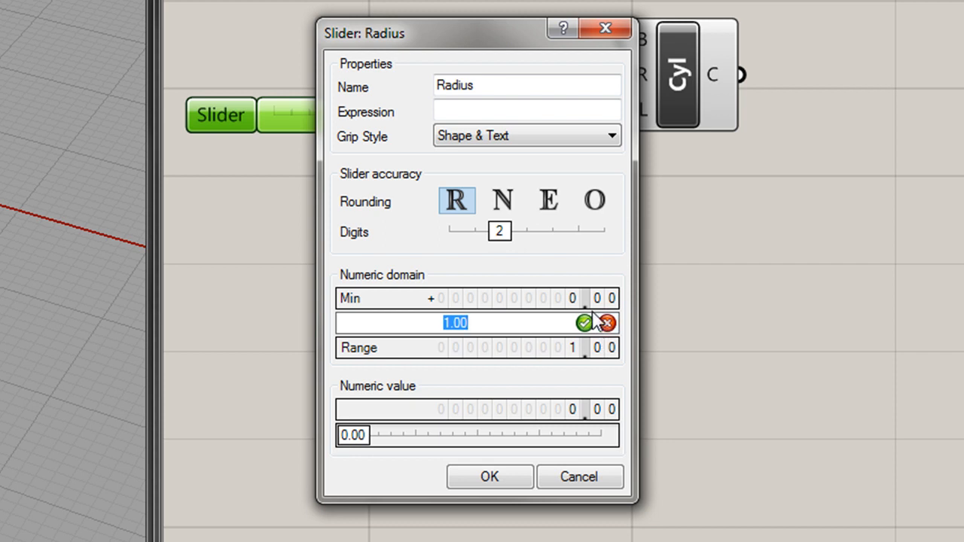
{"action": "type", "text": "3"}
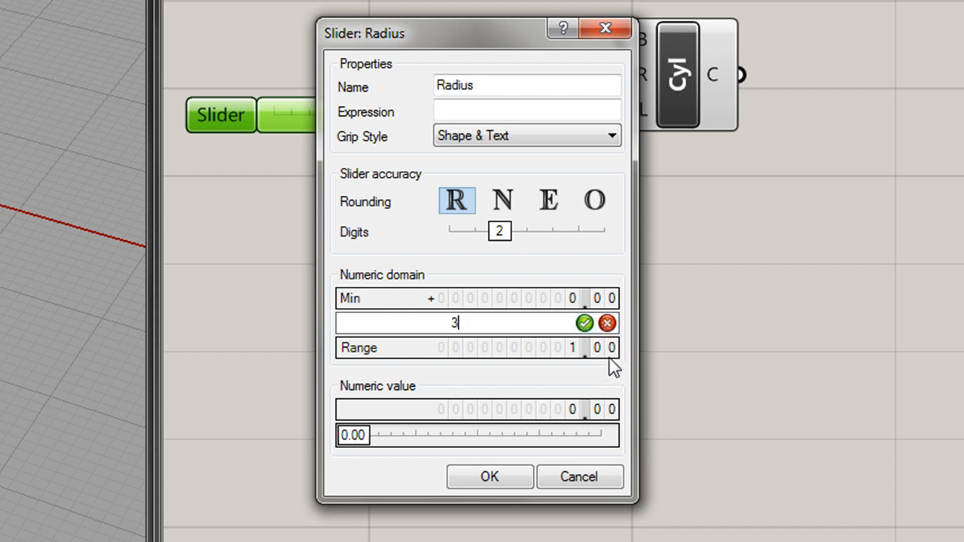
{"action": "left_click", "coordinate": [586, 325]}
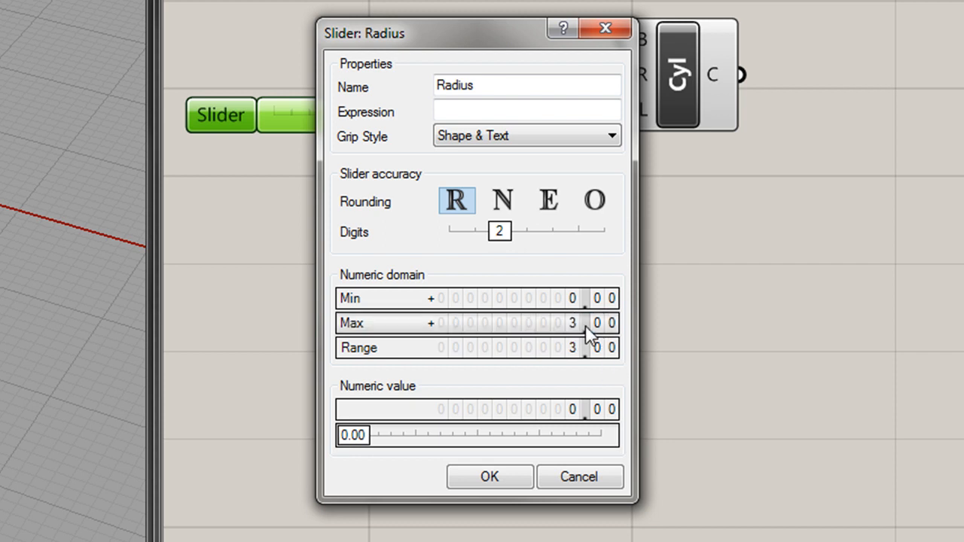
{"action": "double_click", "coordinate": [540, 299]}
{"action": "key", "text": "BackSpace"}
{"action": "type", "text": "."}
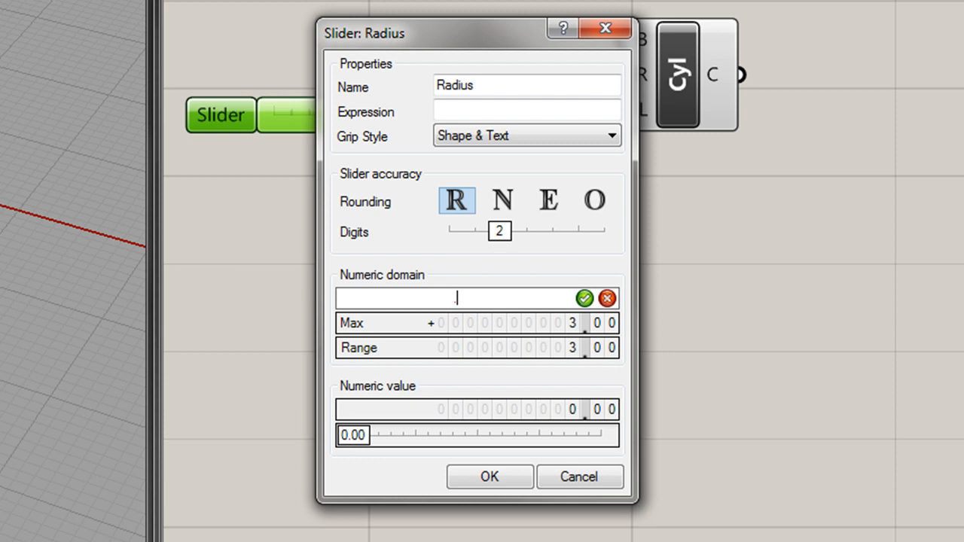
{"action": "type", "text": "1"}
{"action": "left_click", "coordinate": [584, 298]}
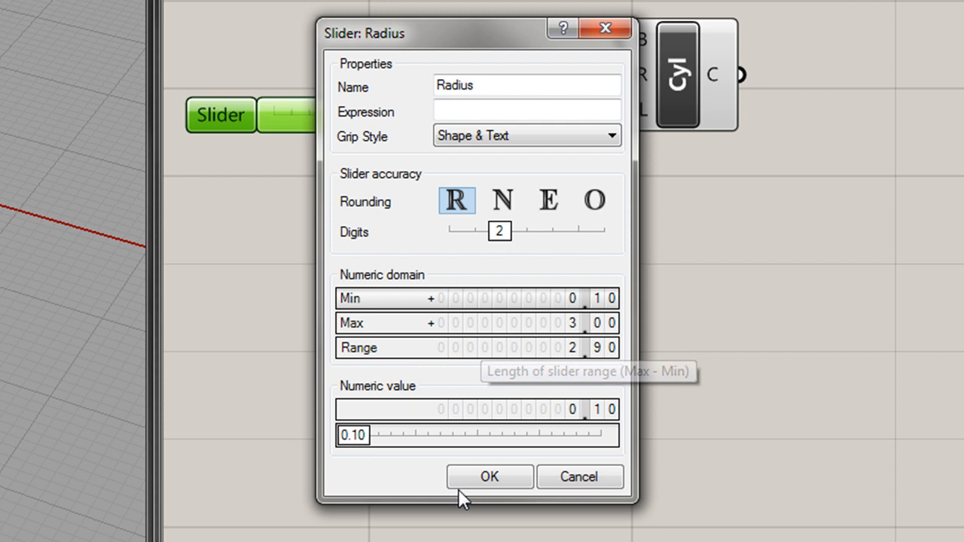
{"action": "left_click", "coordinate": [489, 481]}
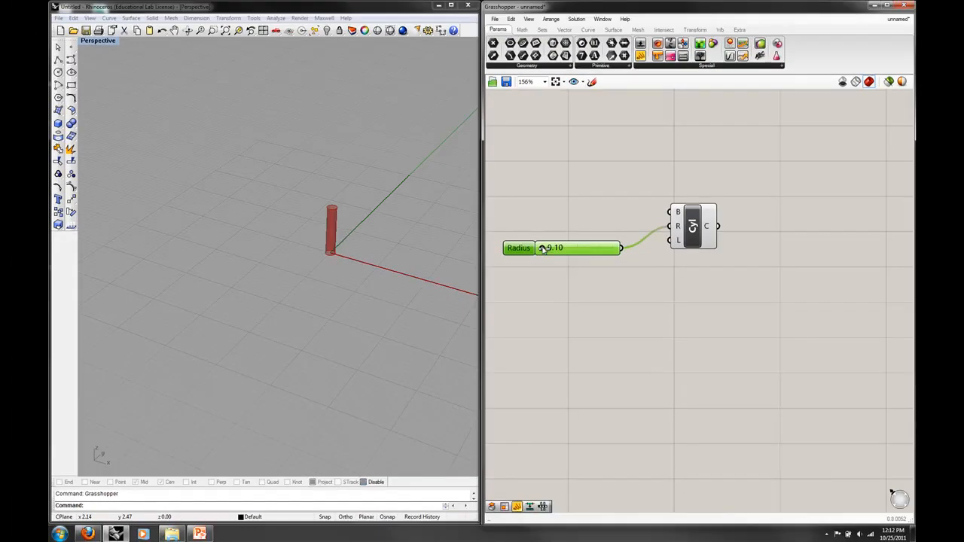
Set the Radius slider to 1.44 and check the resized cylinder in the Perspective view.
{"action": "left_click_drag", "start_coordinate": [283, 115], "coordinate": [352, 129]}
{"action": "mouse_move", "coordinate": [572, 253]}
{"action": "left_mouse_down"}
{"action": "mouse_move", "coordinate": [618, 250]}
{"action": "mouse_move", "coordinate": [555, 250]}
{"action": "mouse_move", "coordinate": [576, 251]}
{"action": "left_mouse_up"}
{"action": "scroll", "coordinate": [383, 301], "scroll_direction": "down", "scroll_amount": 5}
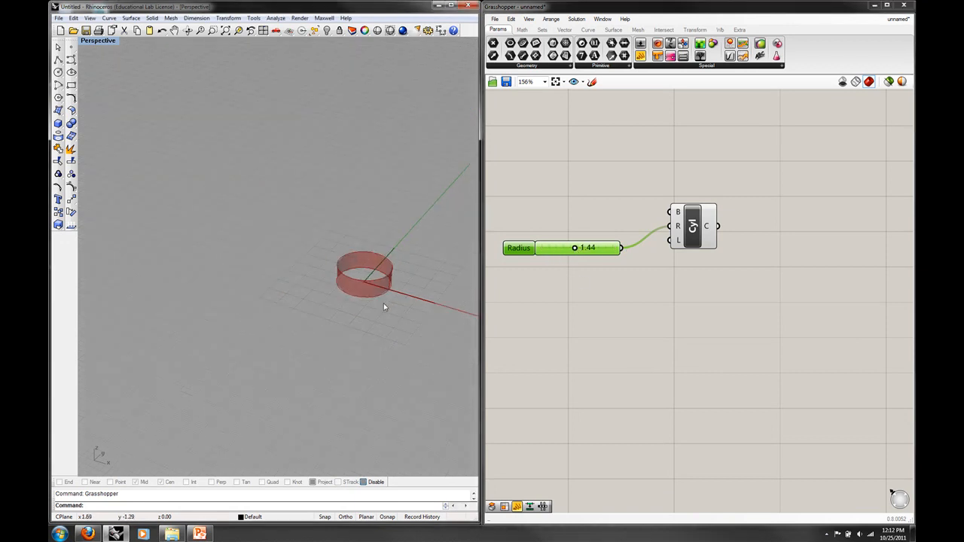
{"action": "right_click_drag", "start_coordinate": [388, 308], "coordinate": [328, 287]}
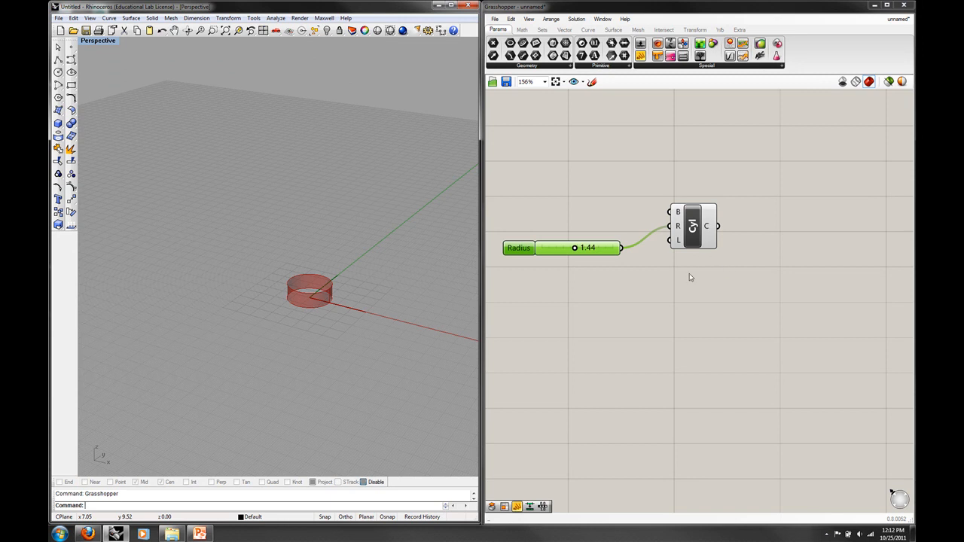
Move the Cylinder component farther from the Radius slider and wire that slider to its L input as well.
{"action": "left_click_drag", "start_coordinate": [697, 238], "coordinate": [746, 235]}
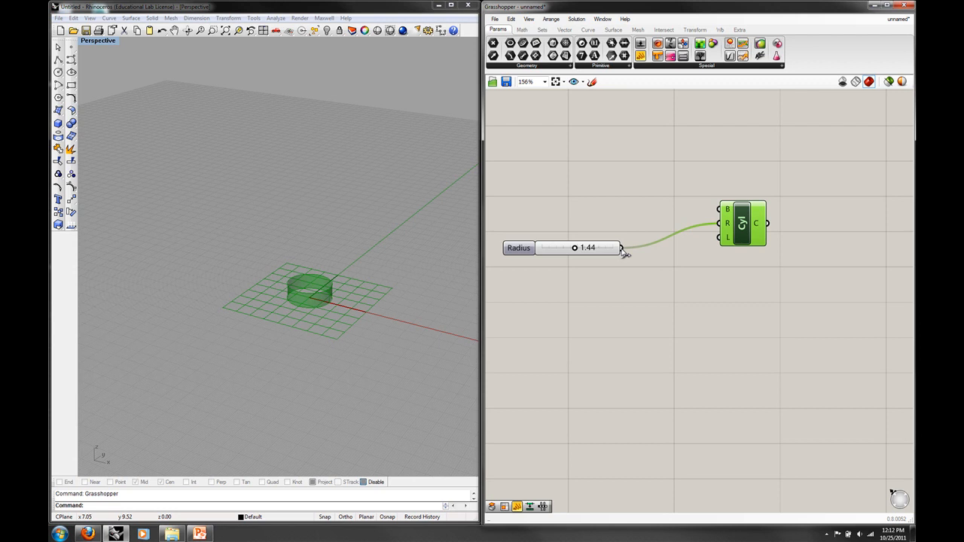
{"action": "left_click_drag", "start_coordinate": [623, 251], "coordinate": [720, 241]}
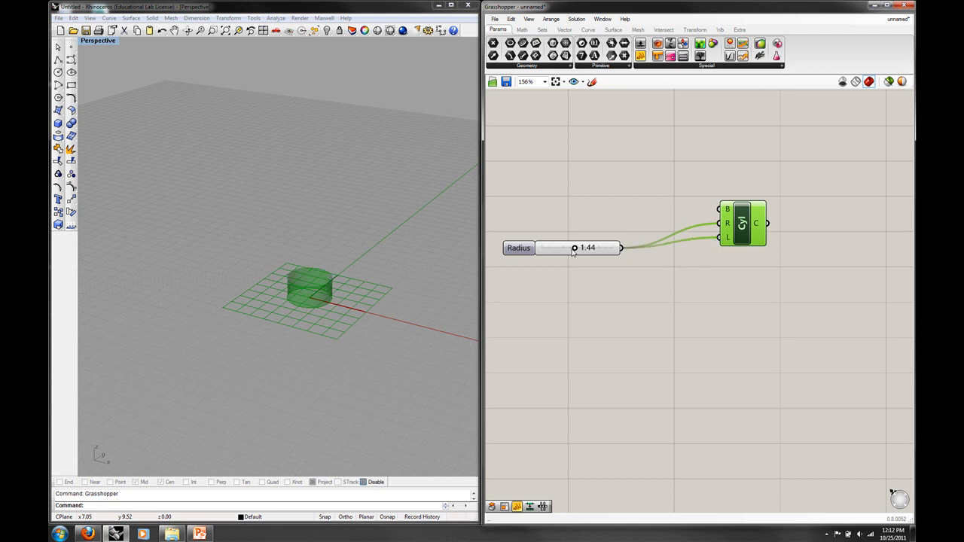
Raise the Radius slider to 3.00 and view how the cylinder's radius and height change together.
{"action": "left_click_drag", "start_coordinate": [575, 249], "coordinate": [621, 251]}
{"action": "right_click_drag", "start_coordinate": [338, 308], "coordinate": [369, 328]}
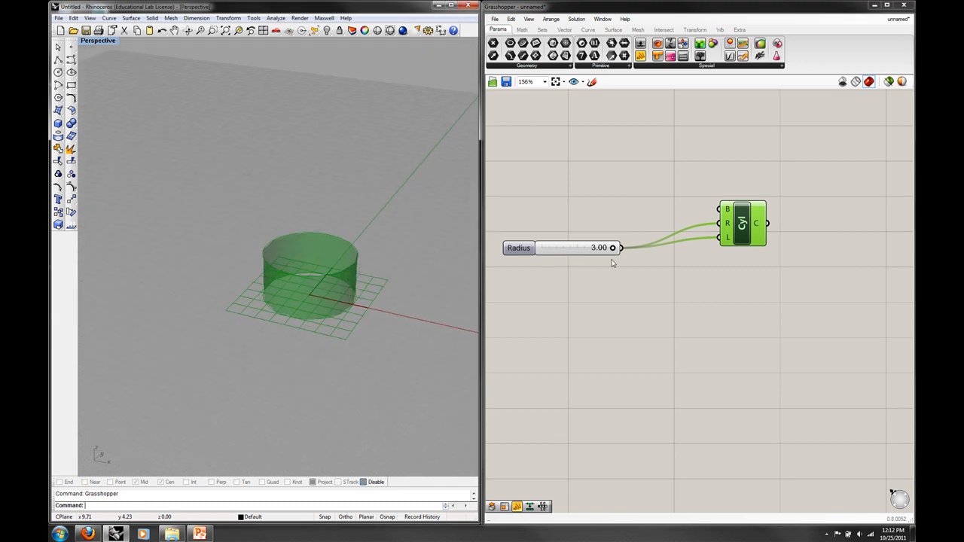
{"action": "mouse_move", "coordinate": [614, 249]}
{"action": "left_mouse_down"}
{"action": "mouse_move", "coordinate": [532, 251]}
{"action": "mouse_move", "coordinate": [627, 248]}
{"action": "left_mouse_up"}
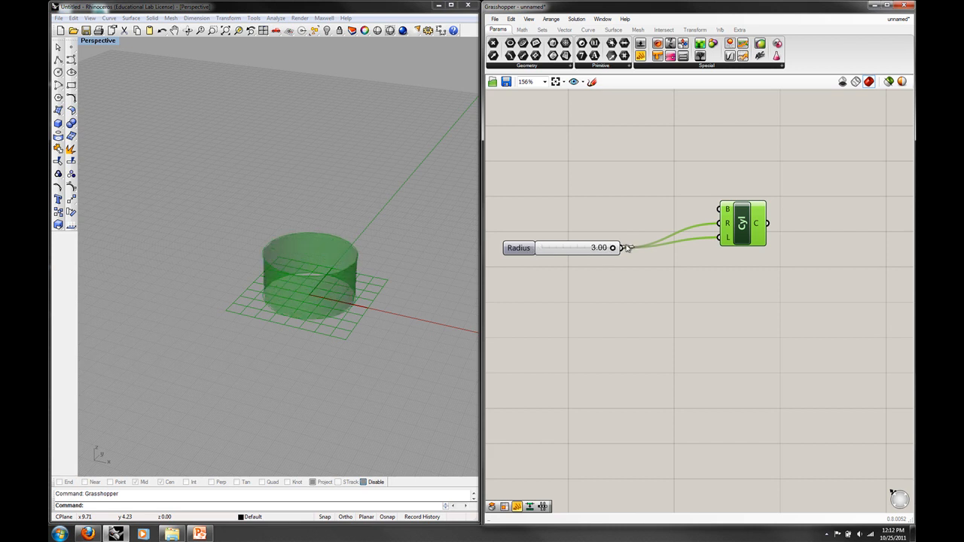
Duplicate the Radius slider by copy and paste, and wire the copy to the Cylinder's L input in place of the original.
{"action": "right_click", "coordinate": [553, 252]}
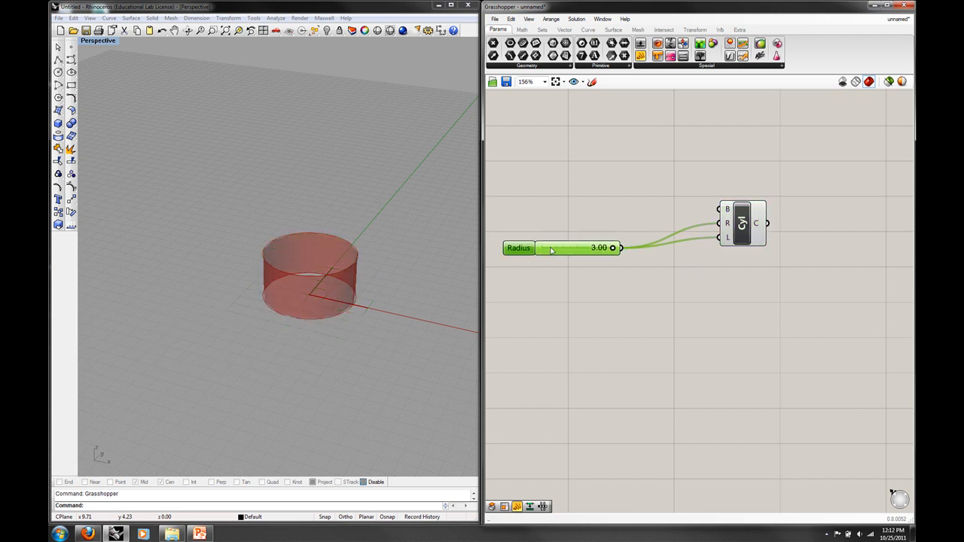
{"action": "left_click", "coordinate": [511, 19]}
{"action": "left_click", "coordinate": [510, 18]}
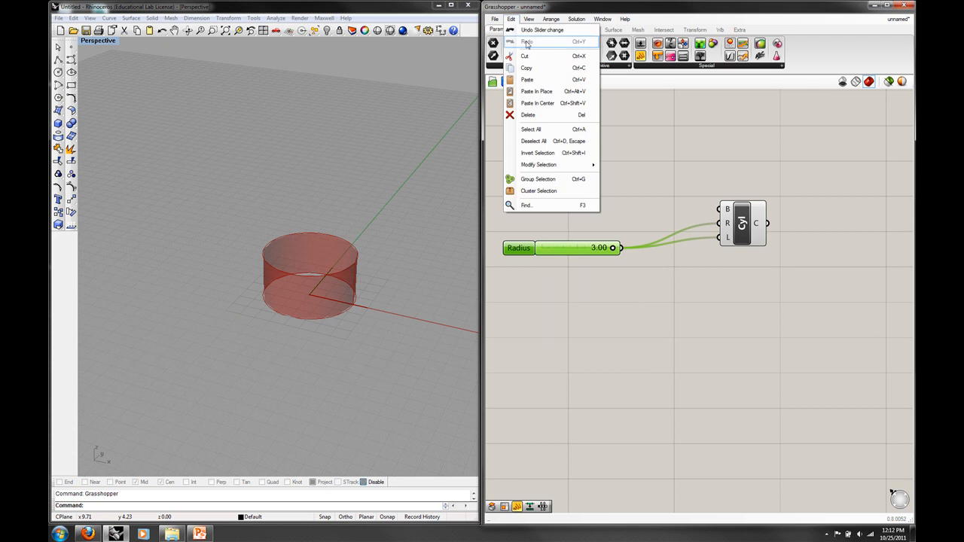
{"action": "left_click", "coordinate": [527, 66]}
{"action": "left_click", "coordinate": [510, 18]}
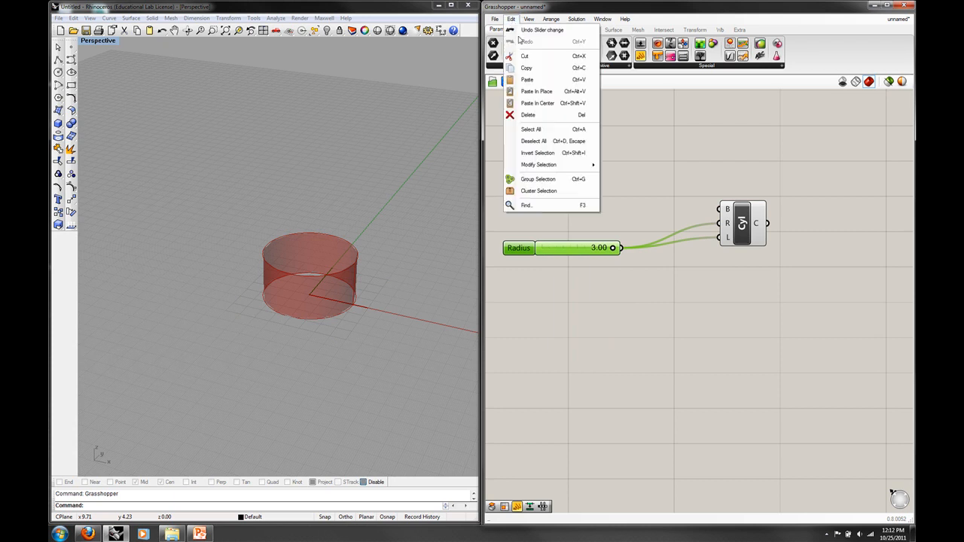
{"action": "left_click", "coordinate": [527, 80]}
{"action": "left_click_drag", "start_coordinate": [597, 260], "coordinate": [708, 252]}
Set the maximum of the copied slider's numeric domain to 15 and apply its settings.
{"action": "right_click", "coordinate": [592, 291]}
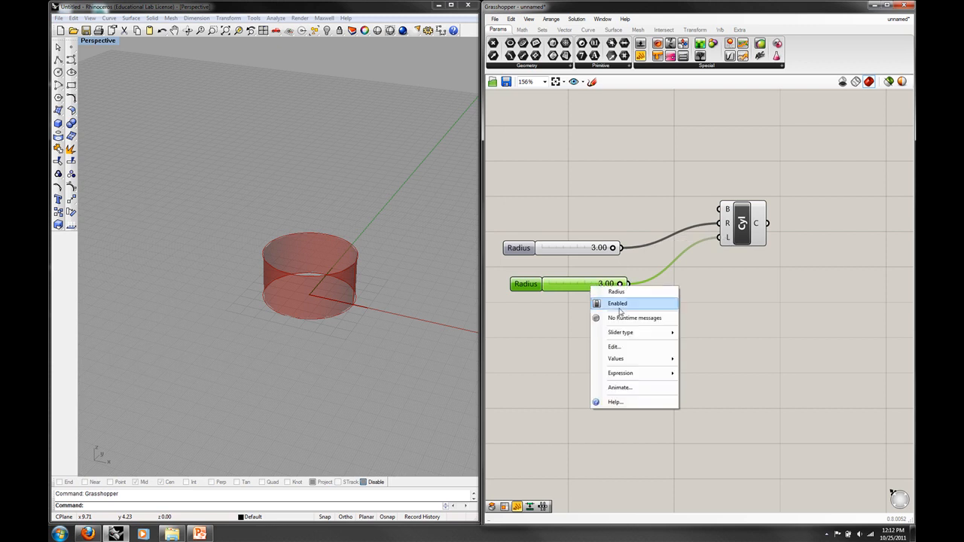
{"action": "left_click", "coordinate": [607, 345]}
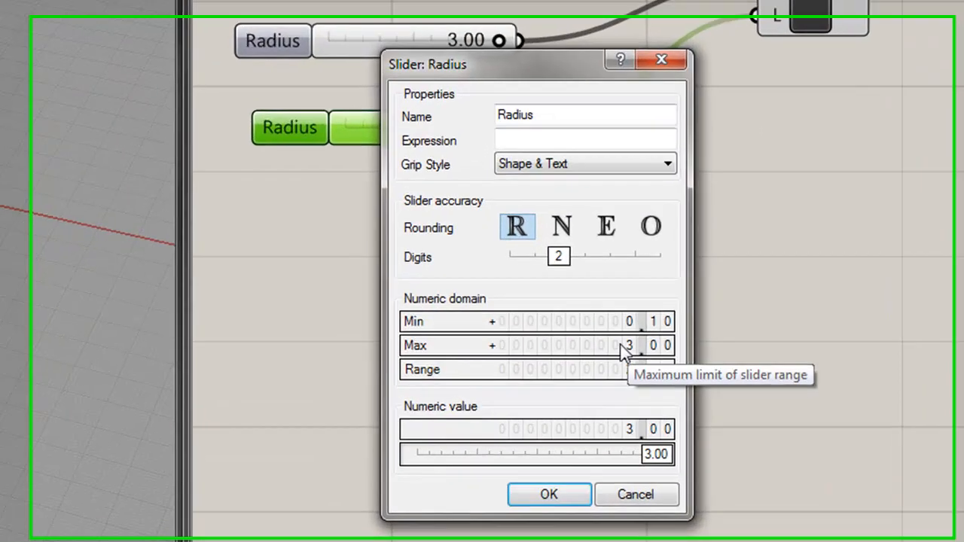
{"action": "double_click", "coordinate": [650, 367]}
{"action": "type", "text": "1"}
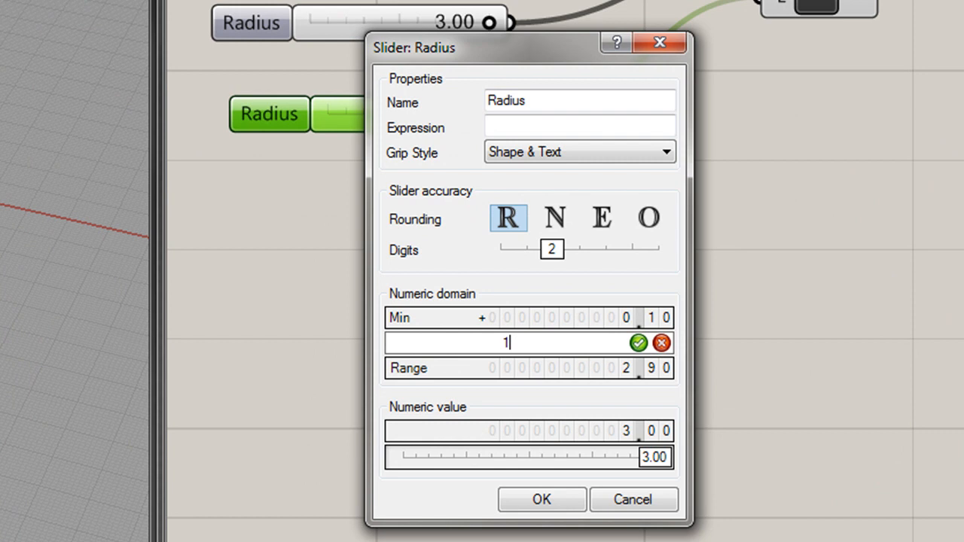
{"action": "type", "text": "5"}
{"action": "left_click", "coordinate": [638, 342]}
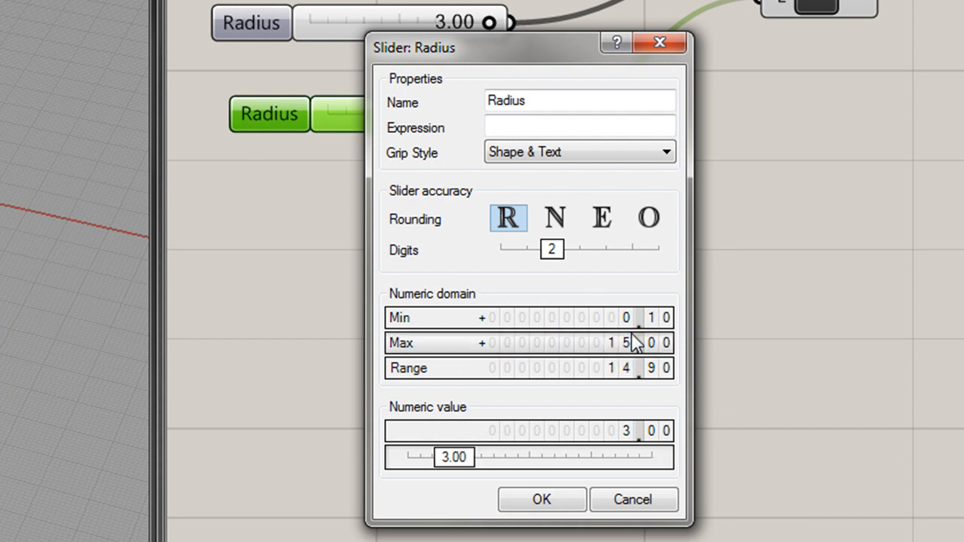
{"action": "key", "text": "Return"}
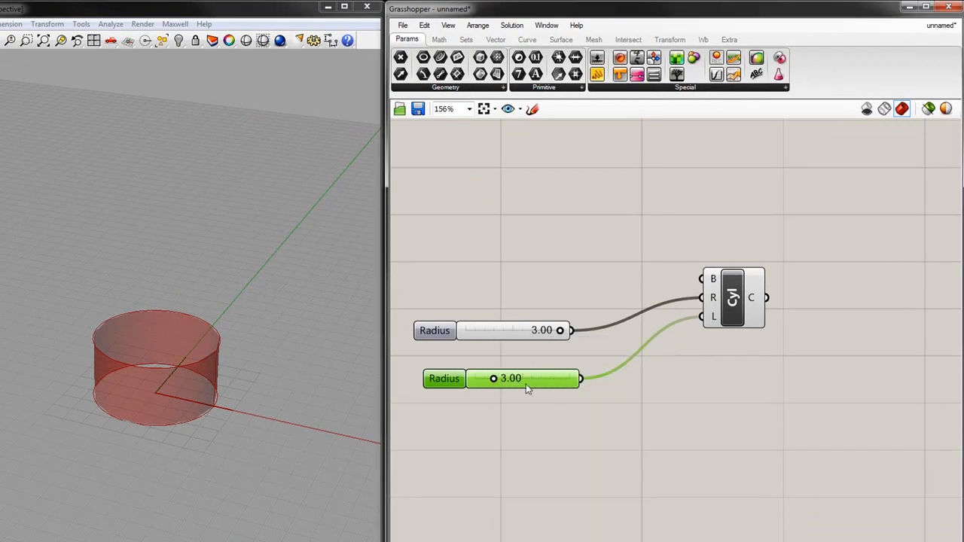
Set the slider feeding the L input to 15.00 and the slider feeding the R input to 1.46.
{"action": "left_click_drag", "start_coordinate": [499, 379], "coordinate": [585, 383]}
{"action": "left_click_drag", "start_coordinate": [560, 331], "coordinate": [510, 331]}
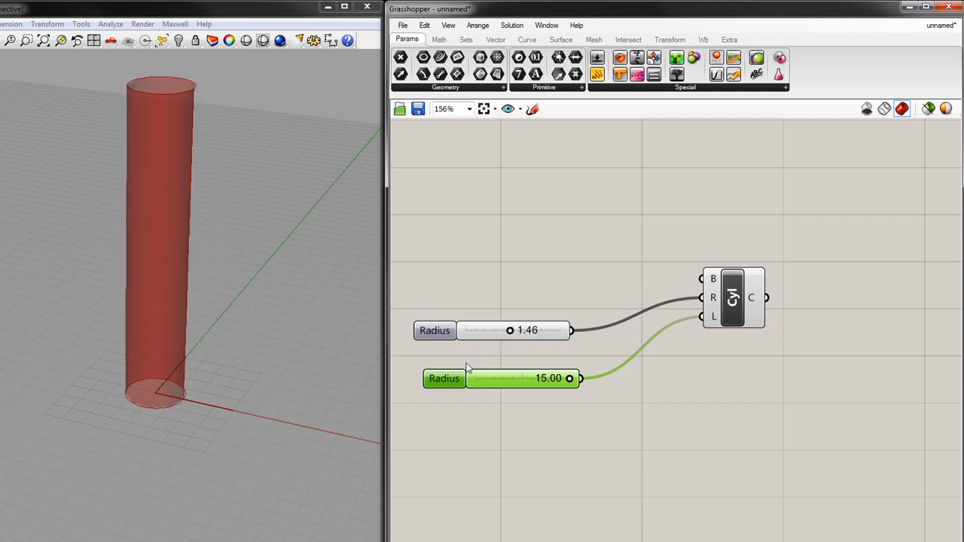
Rename the slider wired to the L input as Height.
{"action": "right_click", "coordinate": [457, 382]}
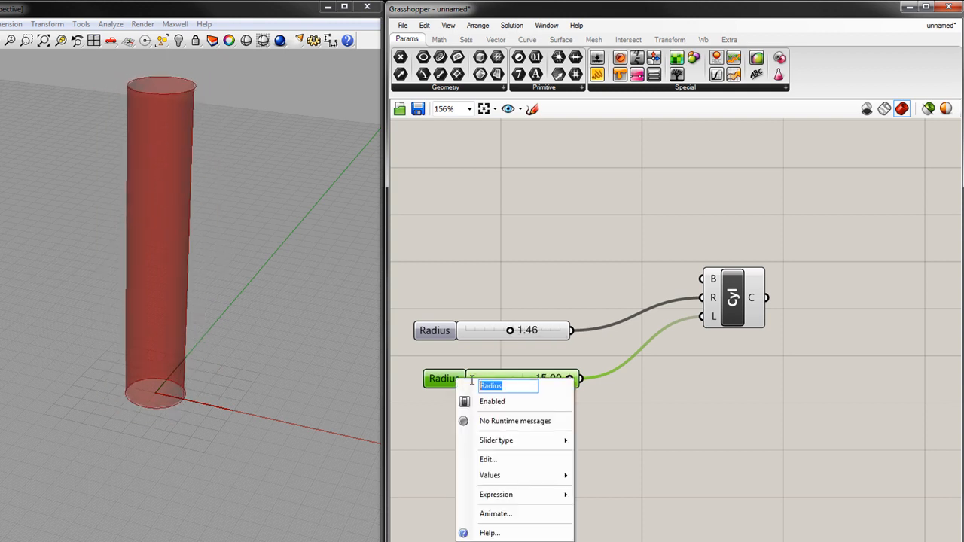
{"action": "type", "text": "Height"}
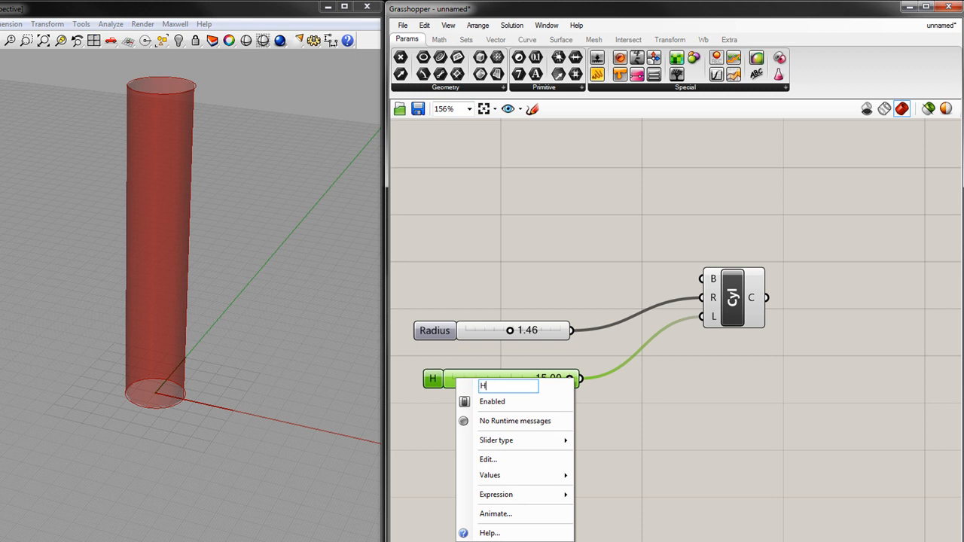
{"action": "left_click", "coordinate": [797, 450]}
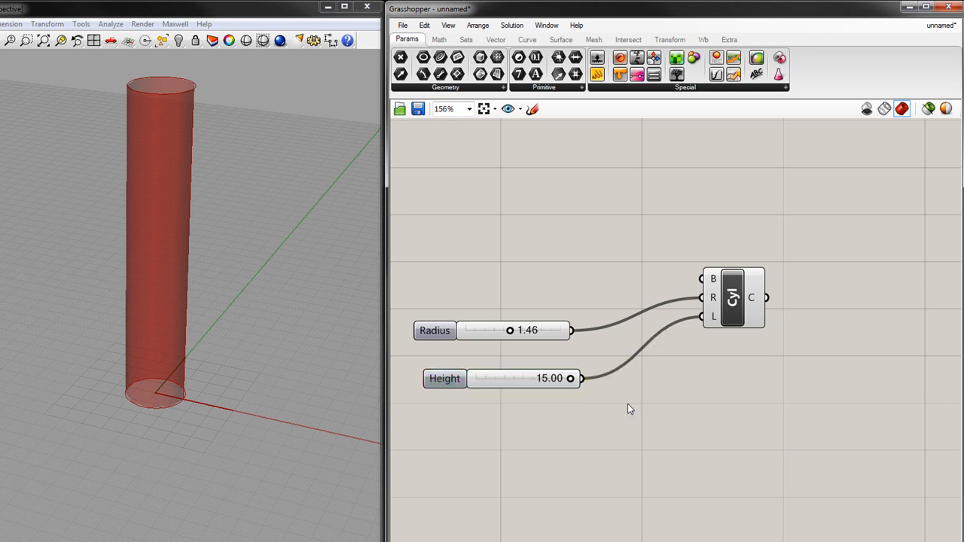
Align the left edges of the Radius and Height sliders on the canvas.
{"action": "left_click_drag", "start_coordinate": [489, 366], "coordinate": [470, 267]}
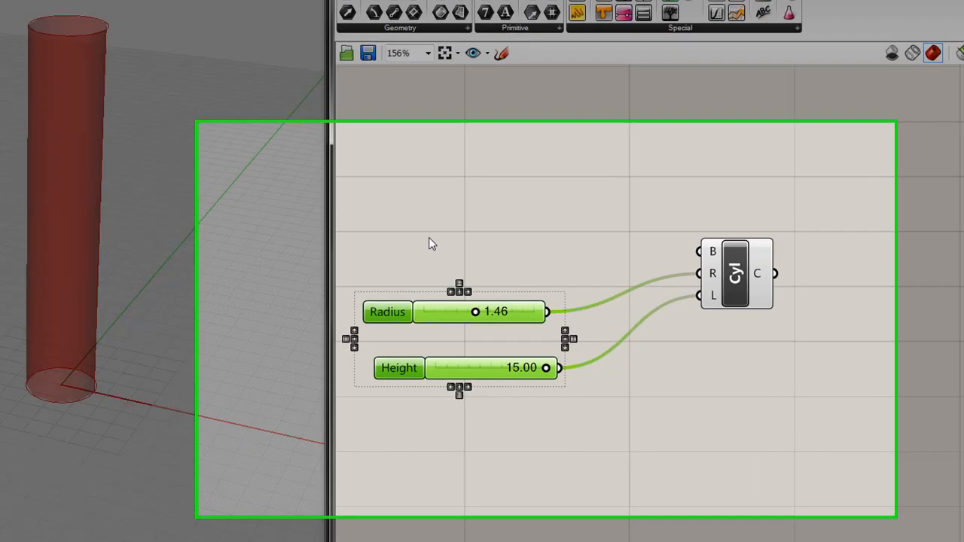
{"action": "left_click_drag", "start_coordinate": [610, 512], "coordinate": [433, 243]}
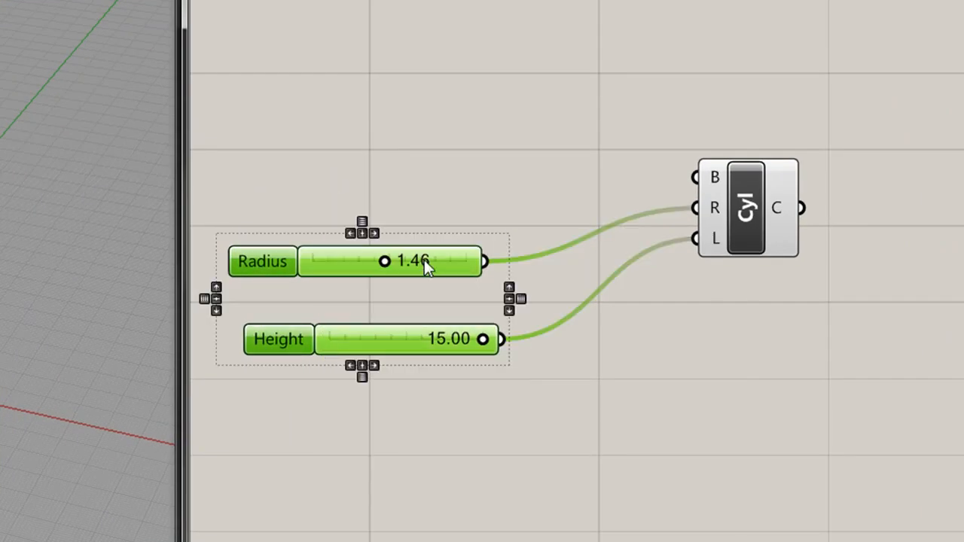
{"action": "left_click", "coordinate": [351, 234]}
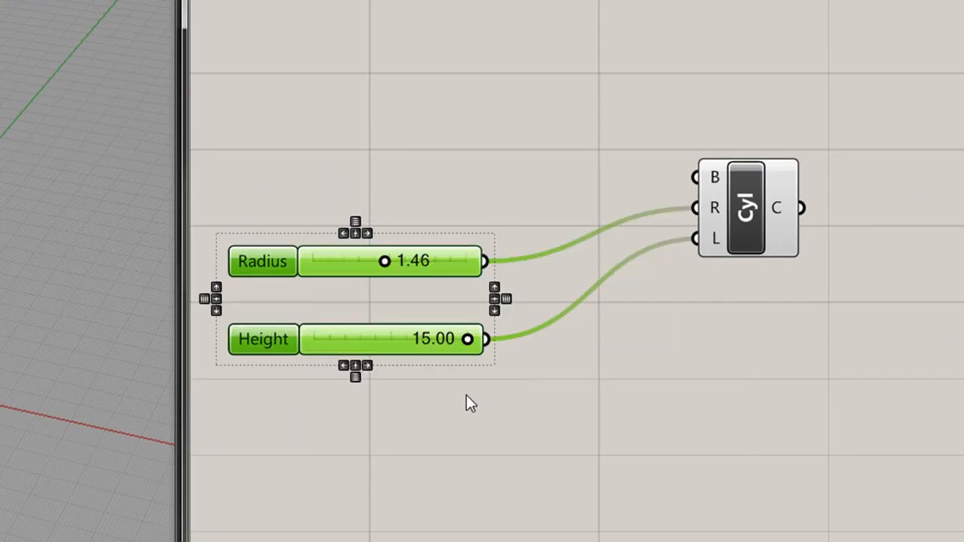
{"action": "left_click", "coordinate": [481, 415]}
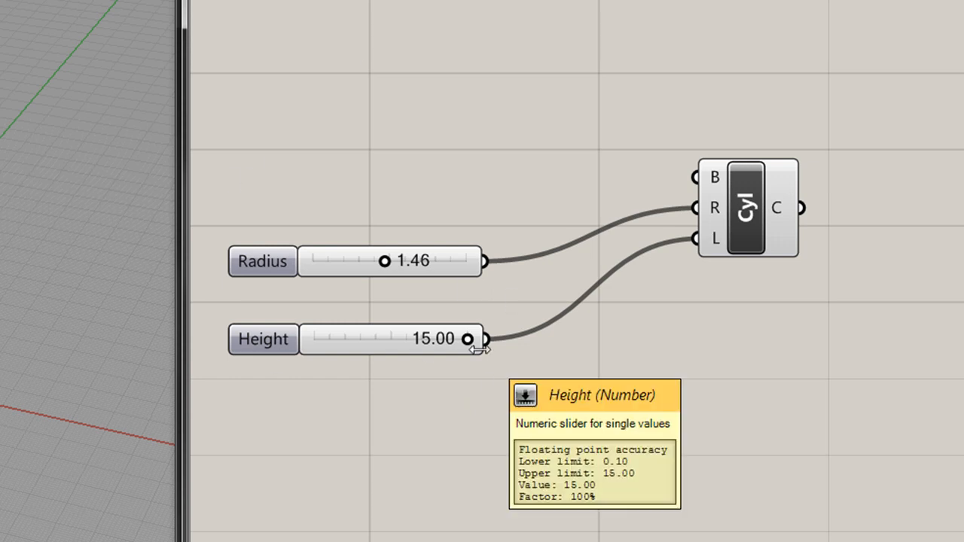
Lengthen the Height slider with its value at 15.00 and left-align it with the Radius slider again.
{"action": "left_click_drag", "start_coordinate": [482, 349], "coordinate": [529, 355]}
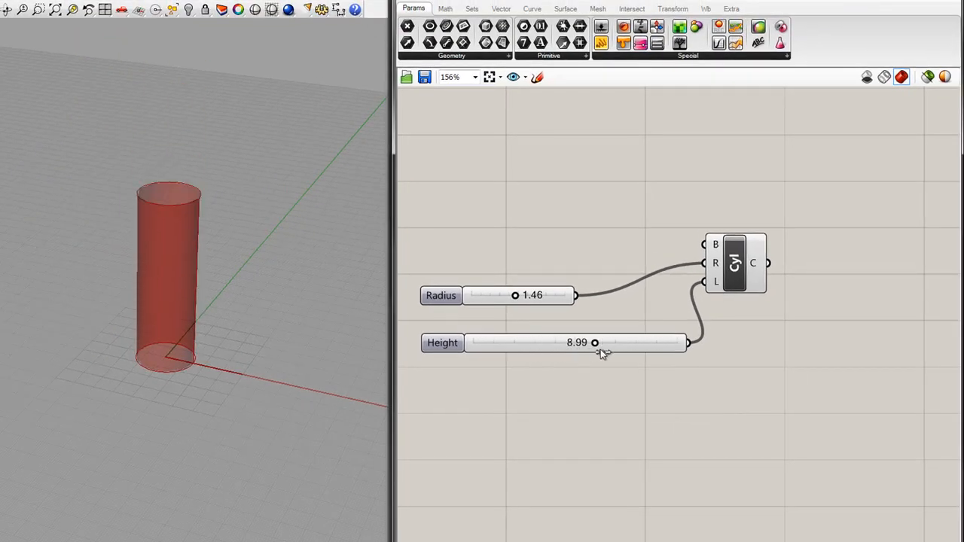
{"action": "left_click_drag", "start_coordinate": [603, 353], "coordinate": [682, 351]}
{"action": "left_click_drag", "start_coordinate": [536, 408], "coordinate": [420, 240]}
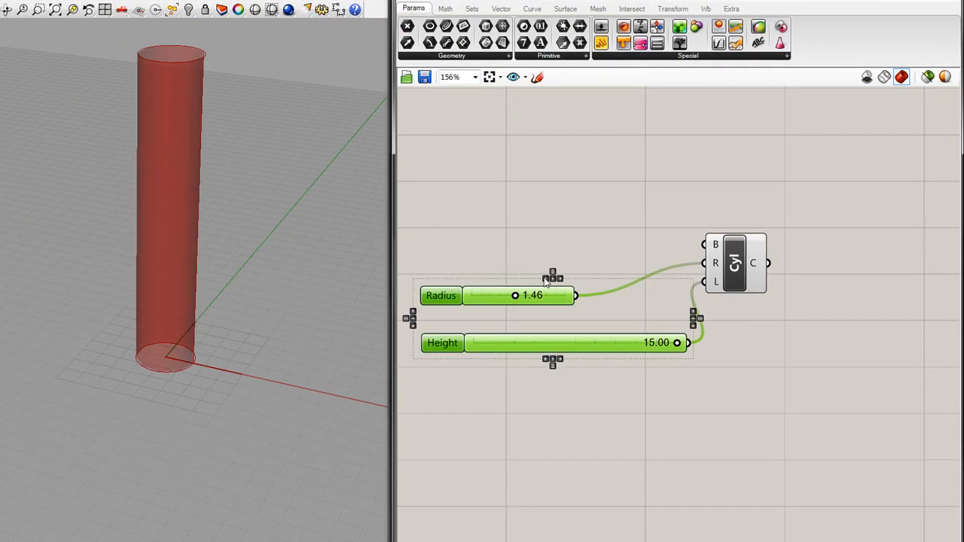
{"action": "left_click", "coordinate": [489, 244]}
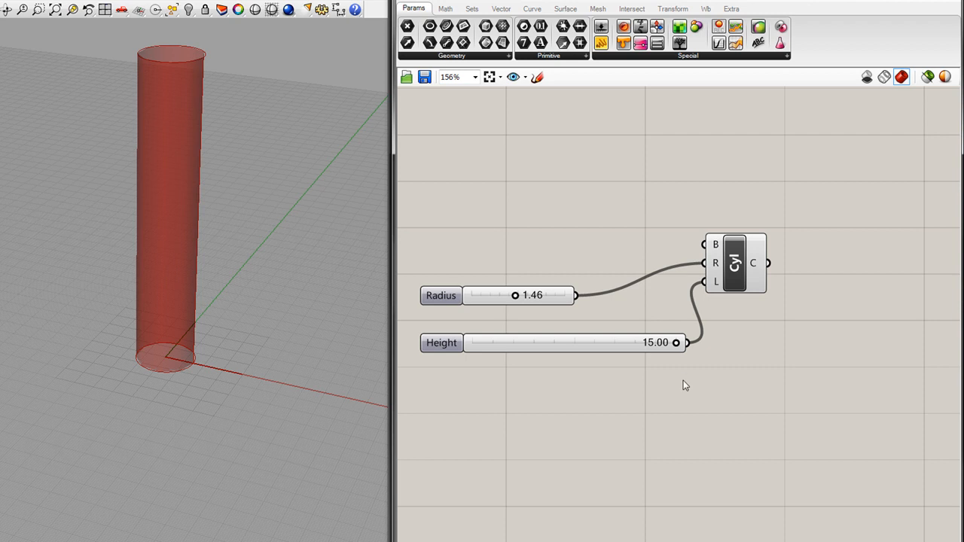
Move the Cylinder component farther from the sliders, and set the Radius slider to 0.90 and the Height slider to 13.35.
{"action": "left_click_drag", "start_coordinate": [762, 285], "coordinate": [836, 262]}
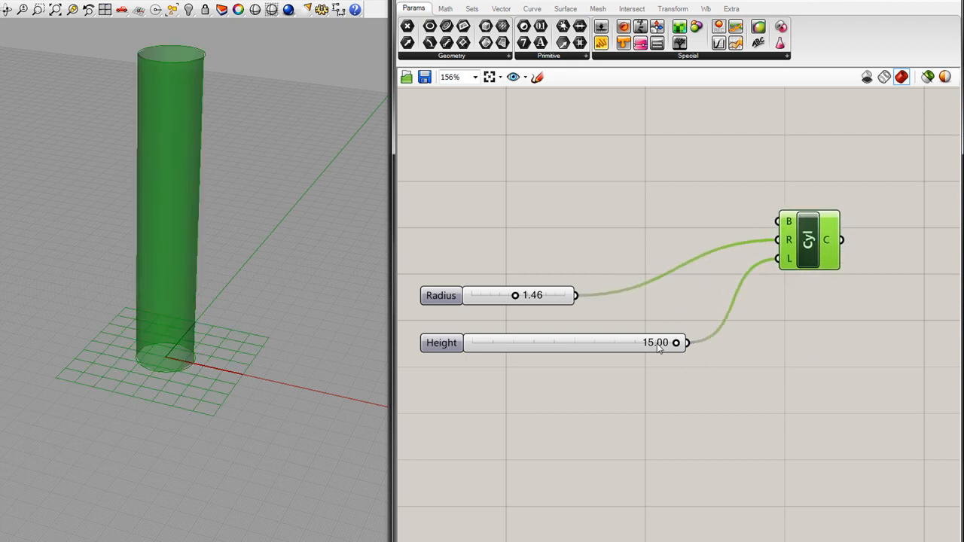
{"action": "mouse_move", "coordinate": [517, 300]}
{"action": "left_mouse_down"}
{"action": "mouse_move", "coordinate": [547, 299]}
{"action": "mouse_move", "coordinate": [499, 296]}
{"action": "left_mouse_up"}
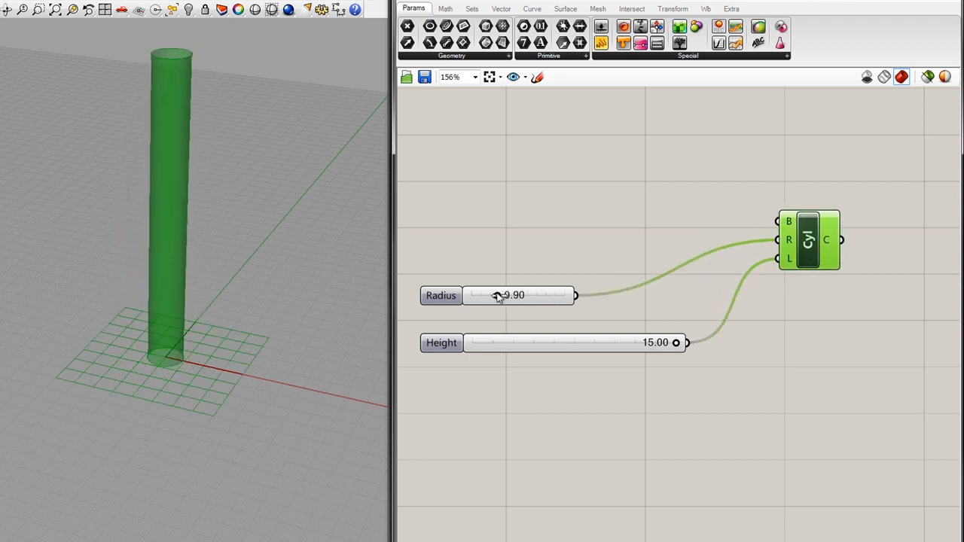
{"action": "left_click_drag", "start_coordinate": [676, 343], "coordinate": [652, 348]}
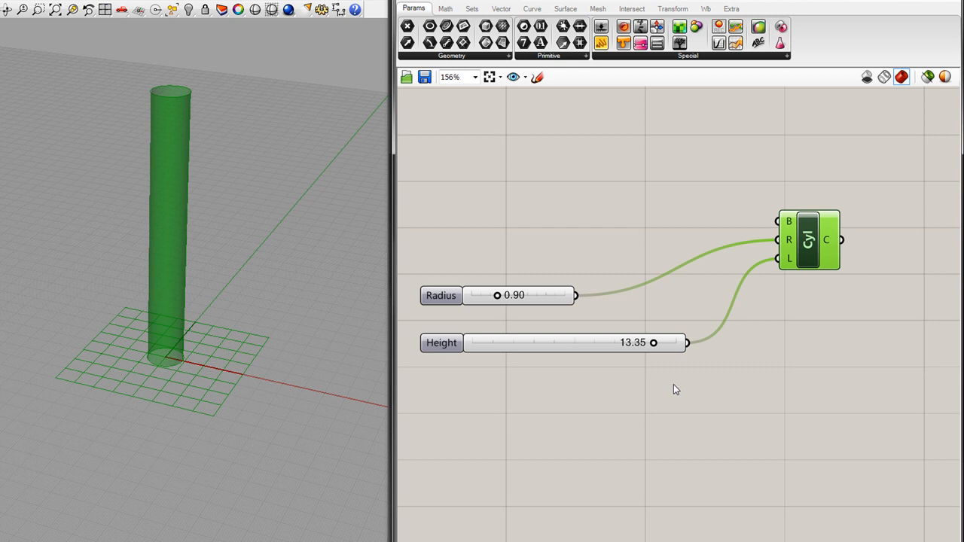
Disconnect the Radius slider from the Cylinder's R input and wire the Height slider to R as well.
{"action": "left_click", "coordinate": [550, 296]}
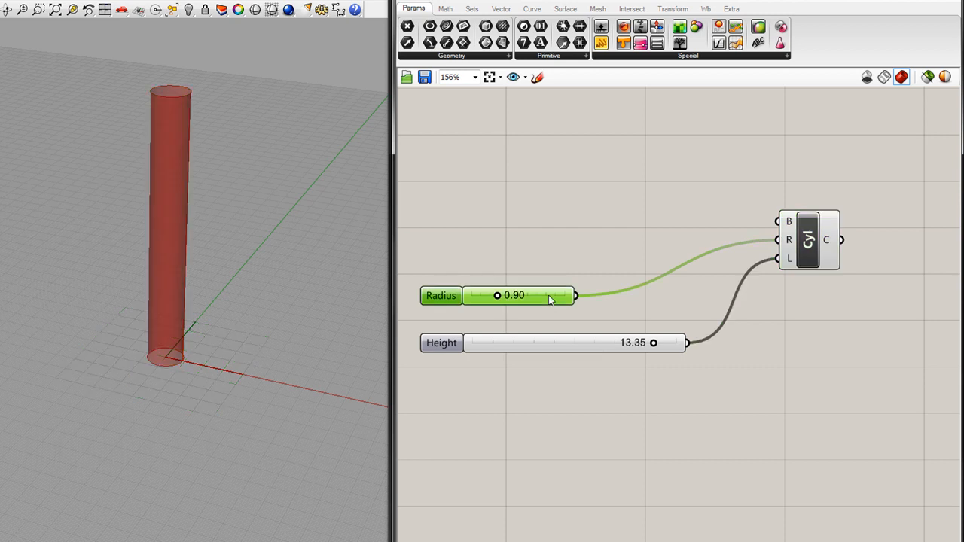
{"action": "right_click", "coordinate": [789, 241]}
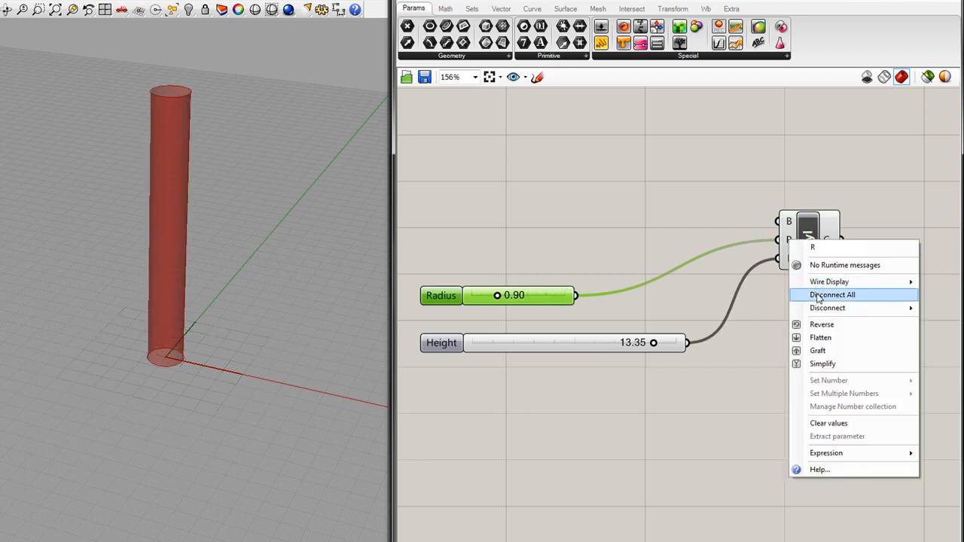
{"action": "mouse_move", "coordinate": [818, 308]}
{"action": "left_click", "coordinate": [746, 312]}
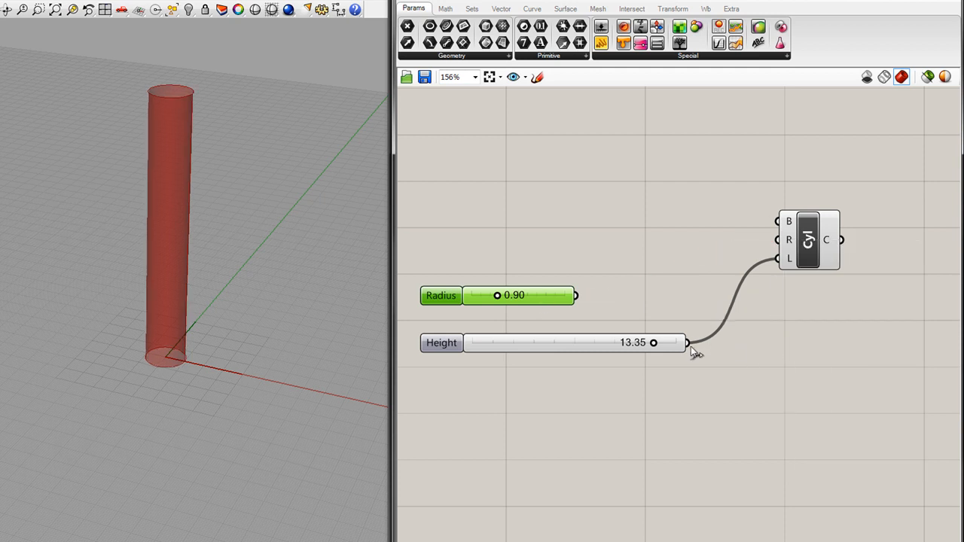
{"action": "left_click_drag", "start_coordinate": [687, 343], "coordinate": [778, 241]}
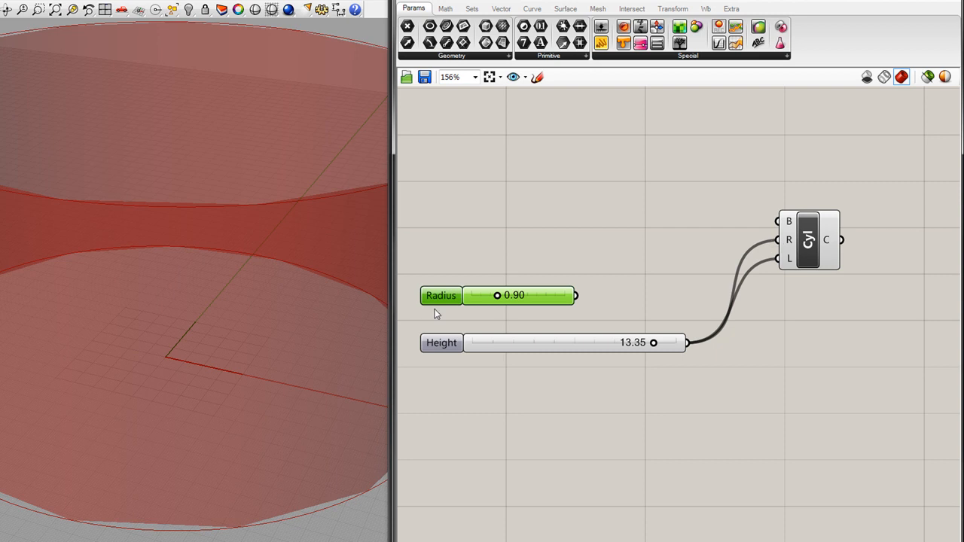
Give the Cylinder's R input the expression r/10, moving the Grasshopper window aside so the expression field fits on screen.
{"action": "right_click", "coordinate": [787, 242]}
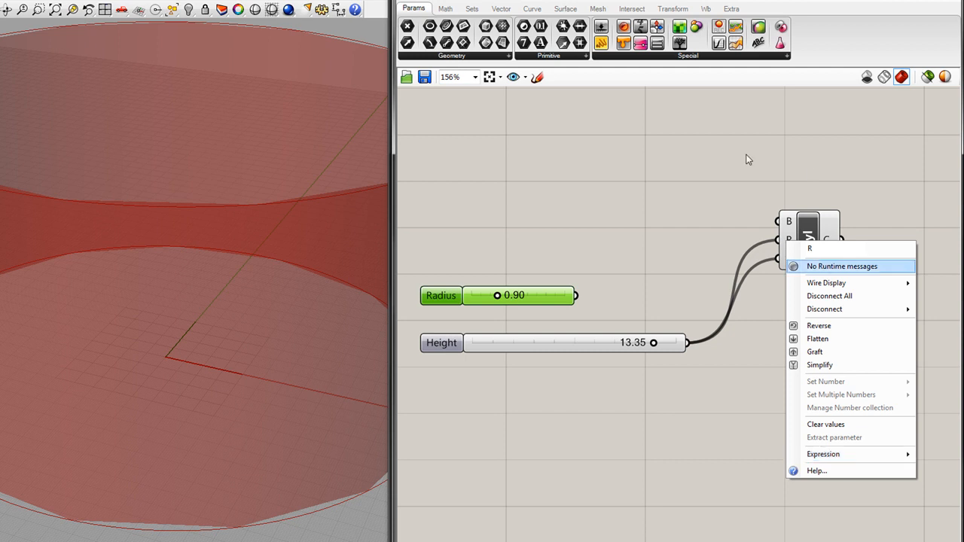
{"action": "left_click", "coordinate": [661, 170]}
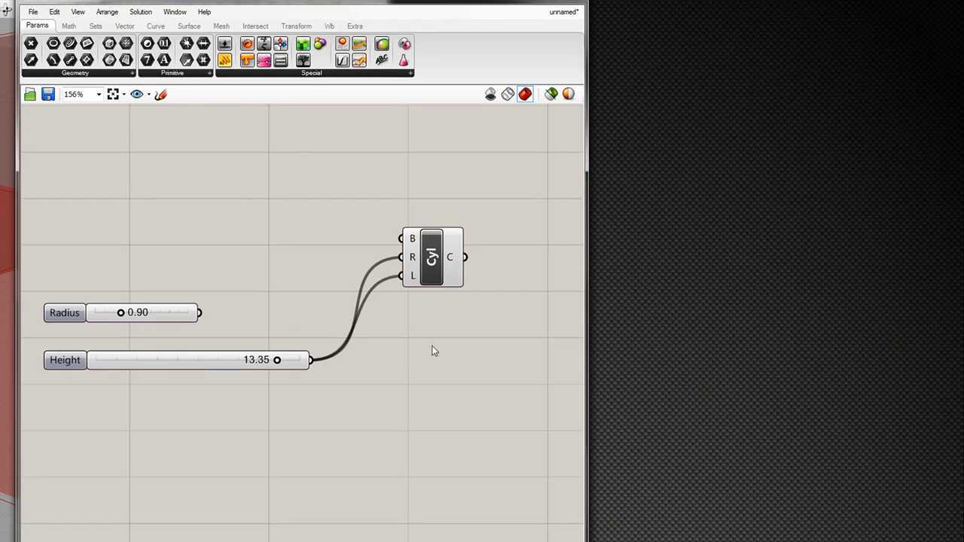
{"action": "right_click", "coordinate": [411, 271]}
{"action": "mouse_move", "coordinate": [478, 473]}
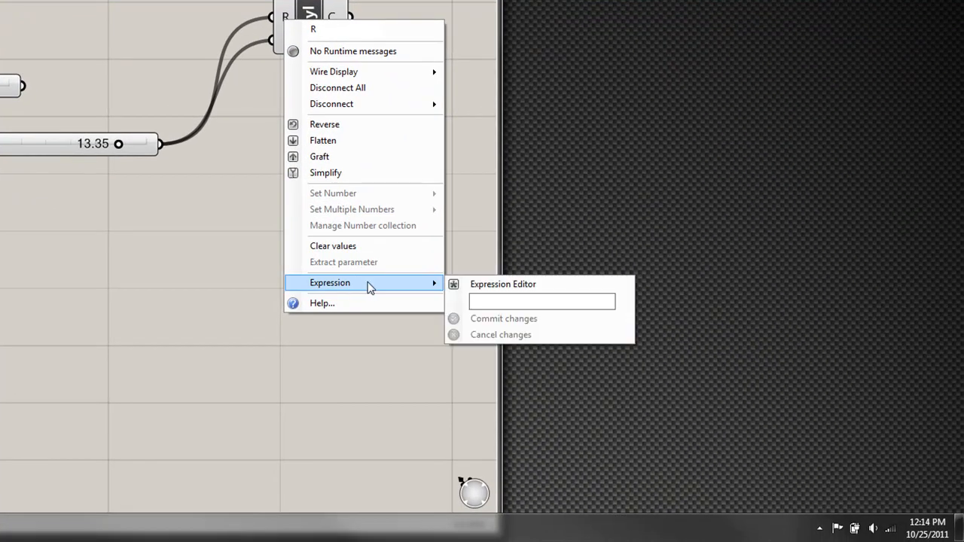
{"action": "left_click", "coordinate": [489, 299]}
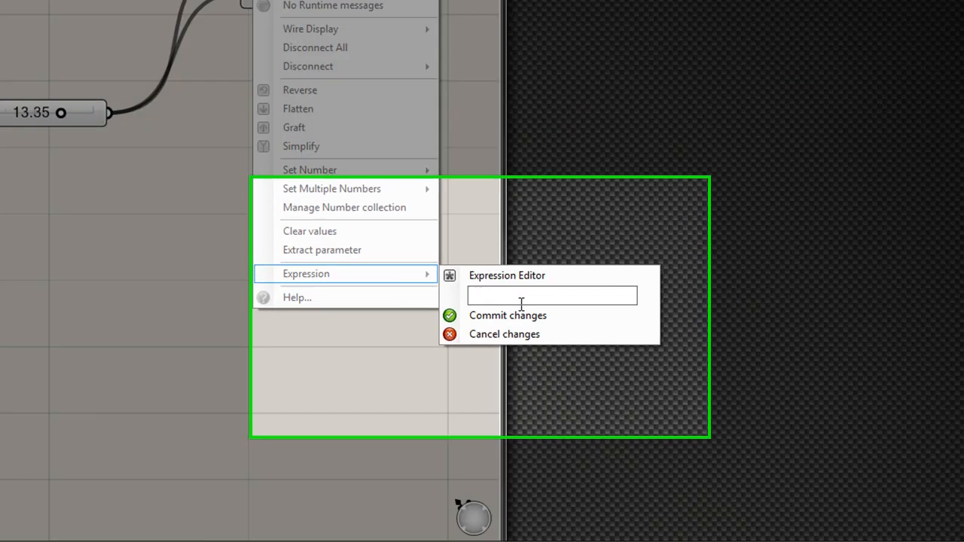
{"action": "type", "text": "r"}
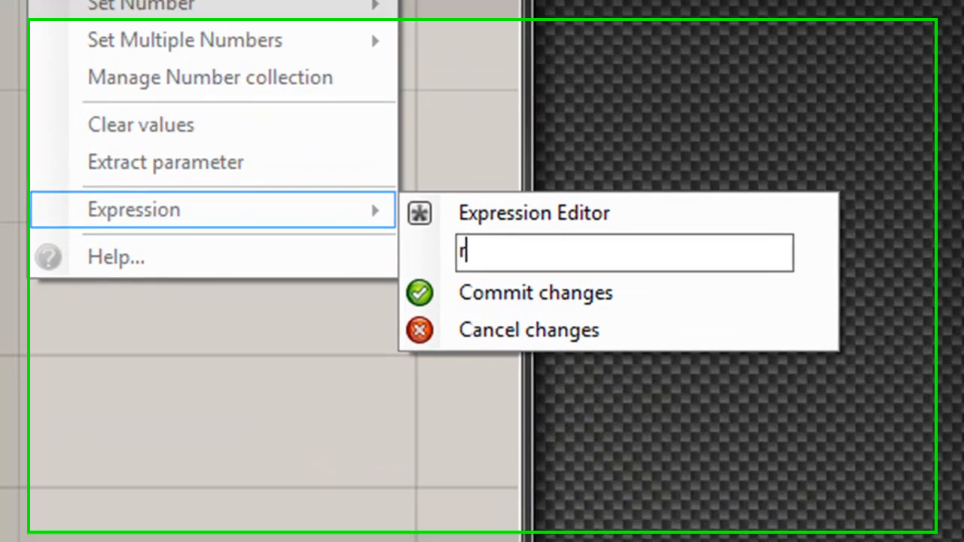
{"action": "type", "text": "/"}
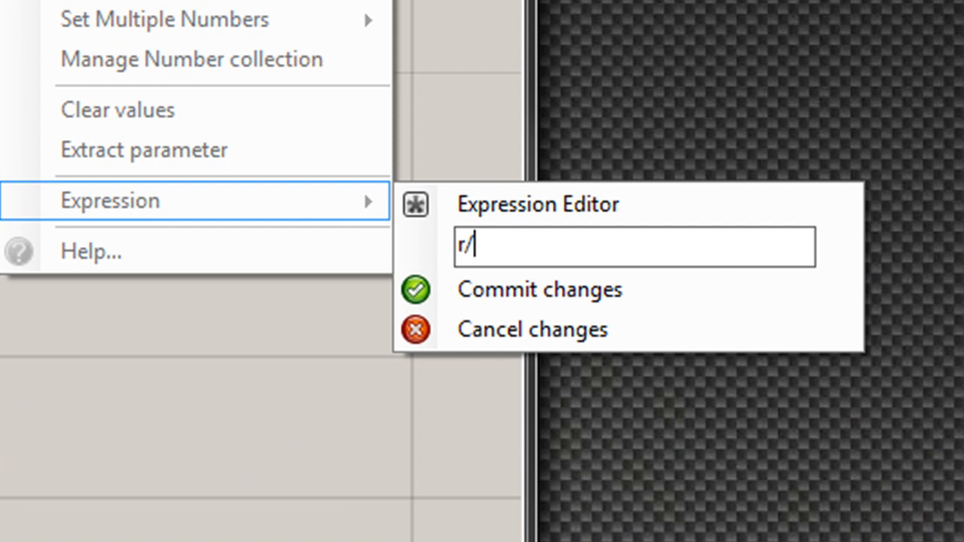
{"action": "type", "text": "10"}
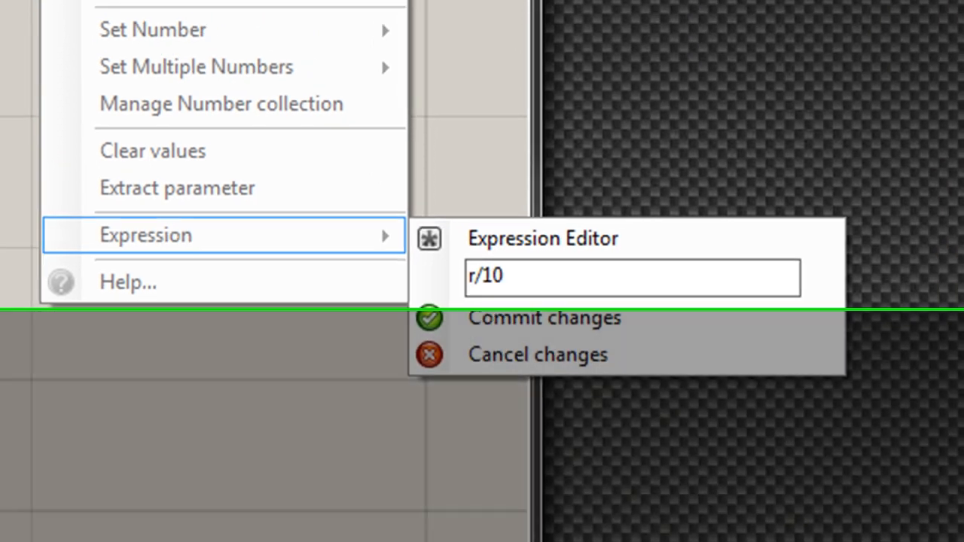
{"action": "key", "text": "Return"}
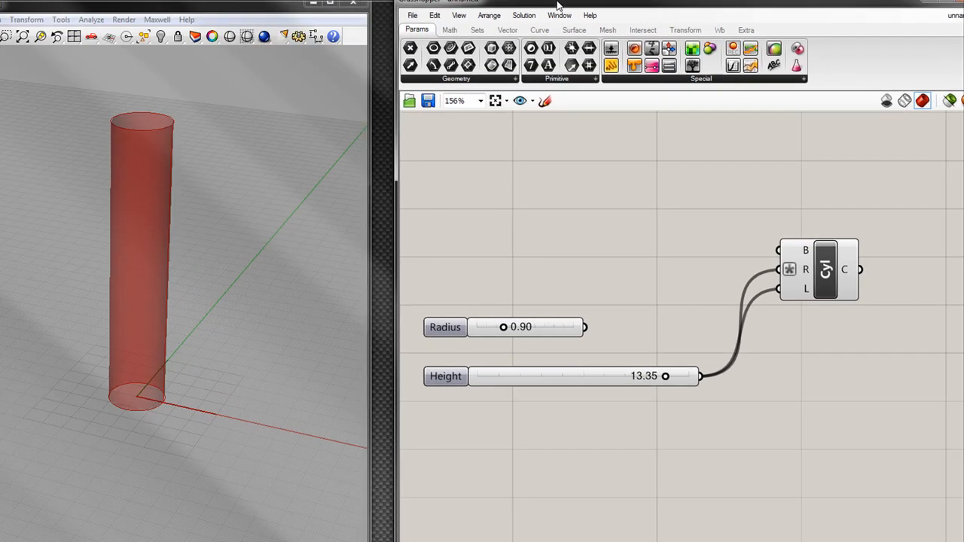
Move the Grasshopper window back beside the Rhino viewport and set the Height slider to 15.00.
{"action": "left_click_drag", "start_coordinate": [558, 6], "coordinate": [516, 9]}
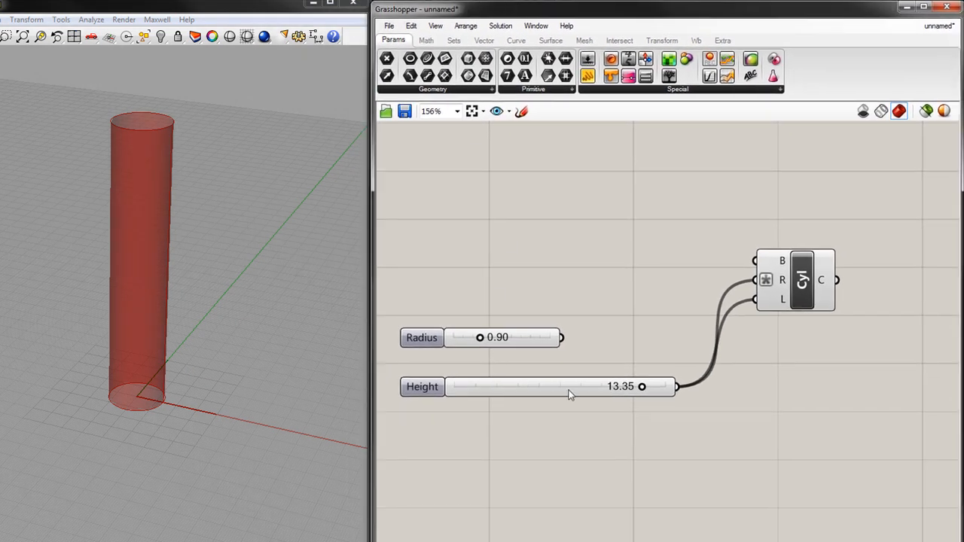
{"action": "left_click_drag", "start_coordinate": [641, 387], "coordinate": [680, 404]}
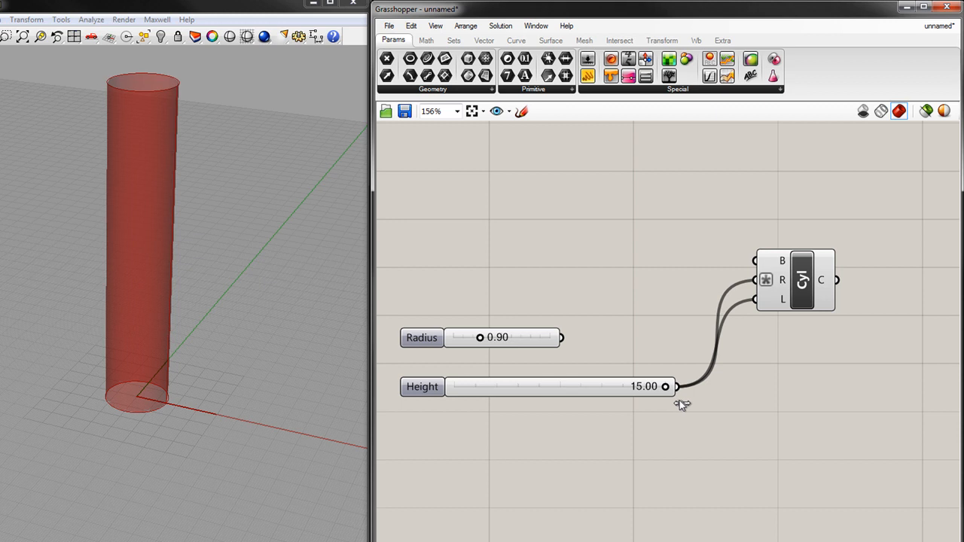
{"action": "right_click", "coordinate": [784, 280]}
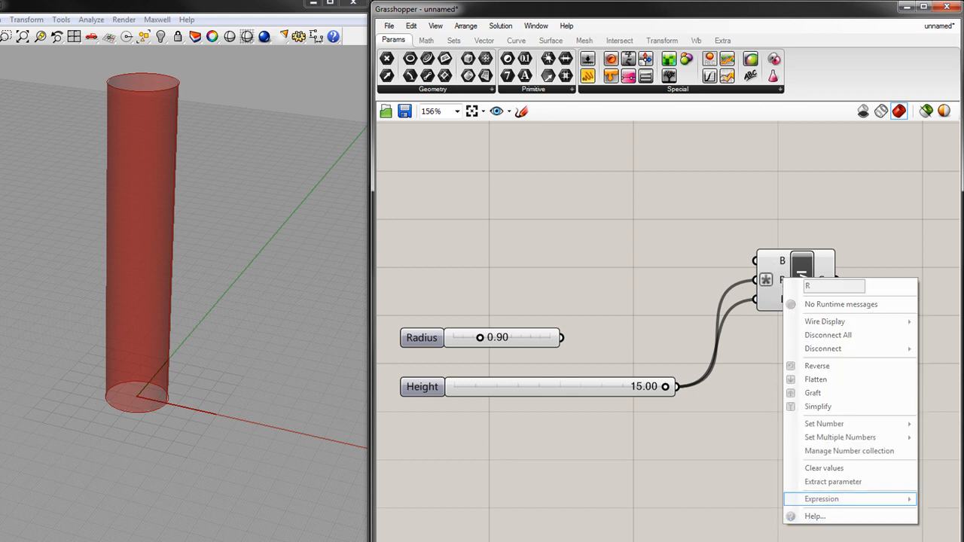
{"action": "left_click", "coordinate": [607, 3]}
{"action": "left_click_drag", "start_coordinate": [299, 4], "coordinate": [225, 9]}
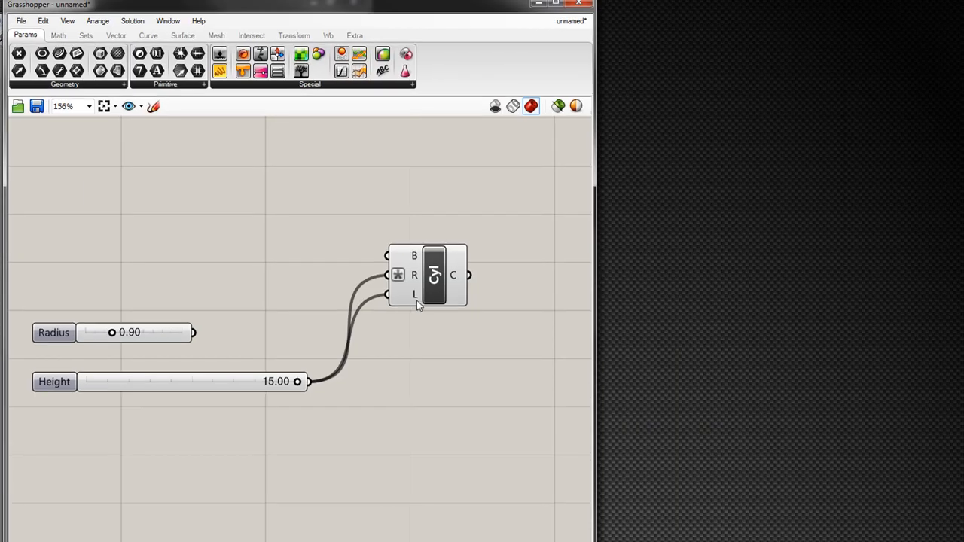
{"action": "right_click", "coordinate": [414, 274]}
{"action": "mouse_move", "coordinate": [469, 495]}
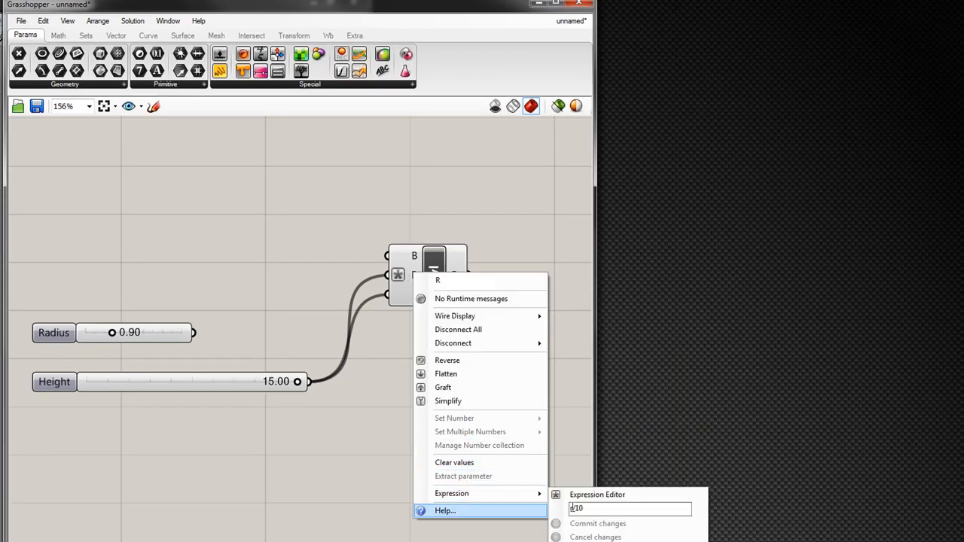
{"action": "left_click", "coordinate": [608, 516]}
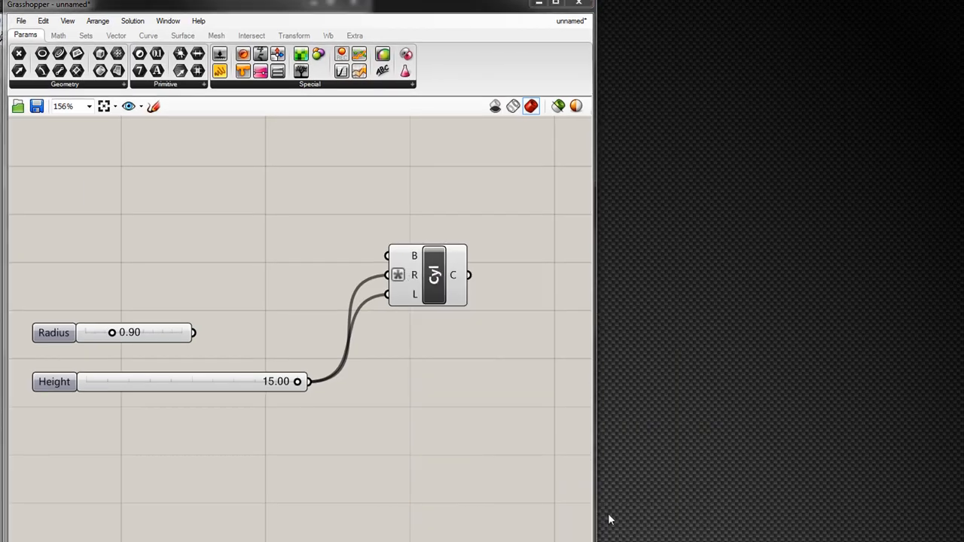
Change the expression on the Cylinder's R input to r-2 and commit it.
{"action": "right_click", "coordinate": [414, 276]}
{"action": "mouse_move", "coordinate": [531, 499]}
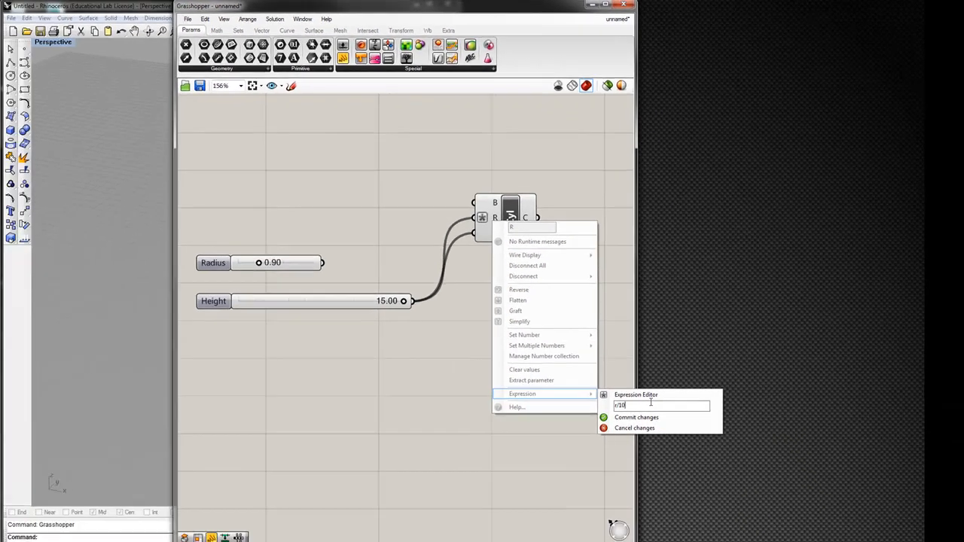
{"action": "key", "text": "BackSpace"}
{"action": "key", "text": "BackSpace"}
{"action": "key", "text": "BackSpace"}
{"action": "type", "text": "-2"}
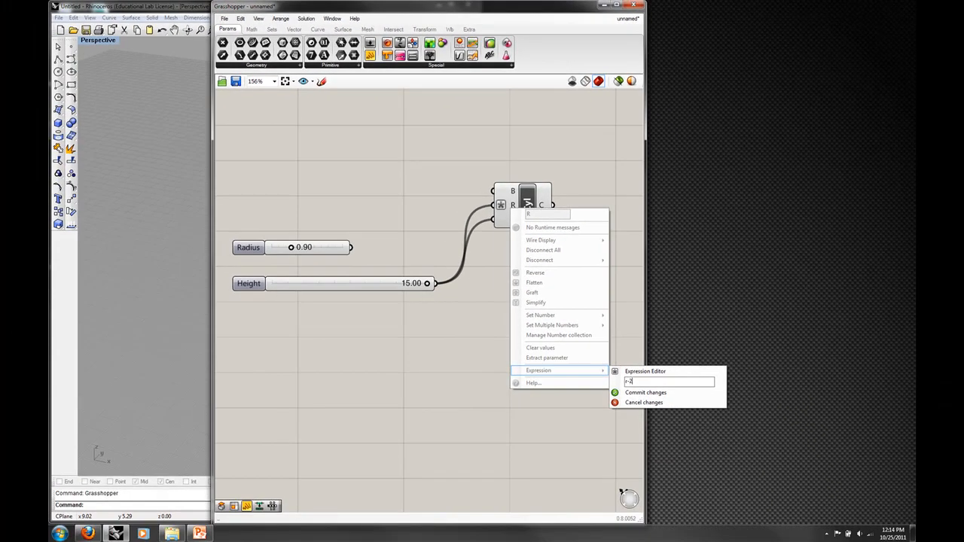
{"action": "left_click", "coordinate": [637, 393]}
Return the Grasshopper window beside the Rhino viewport and set the Height slider to 2.59.
{"action": "left_click_drag", "start_coordinate": [450, 11], "coordinate": [712, 11]}
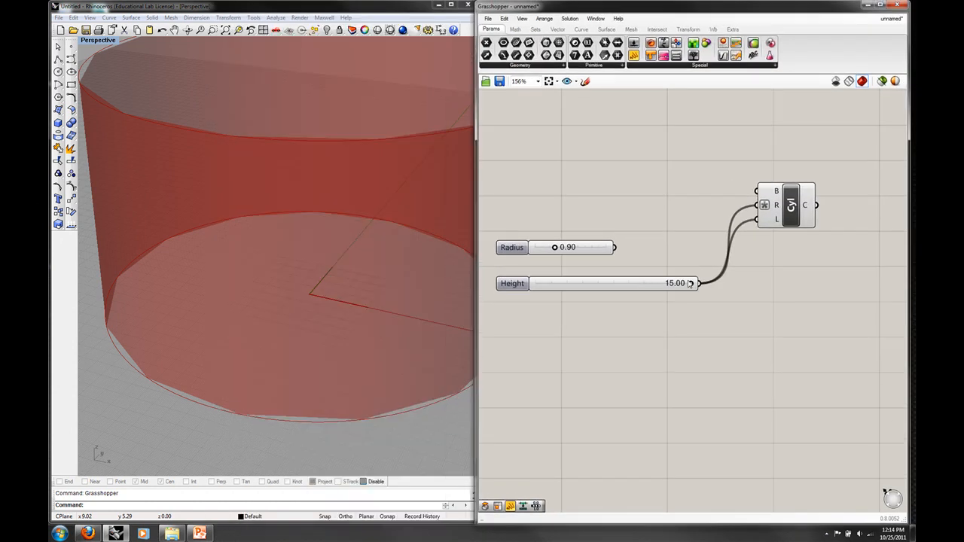
{"action": "left_click_drag", "start_coordinate": [690, 283], "coordinate": [561, 291]}
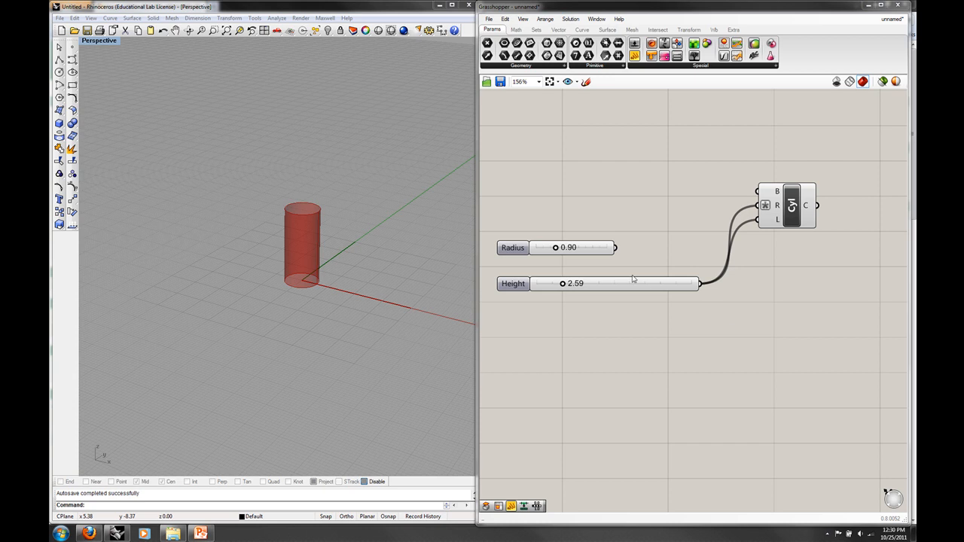
Wire the Radius slider to the Cylinder's R input in place of the Height slider and remove that input's expression.
{"action": "left_click_drag", "start_coordinate": [615, 248], "coordinate": [758, 206]}
{"action": "right_click", "coordinate": [779, 209]}
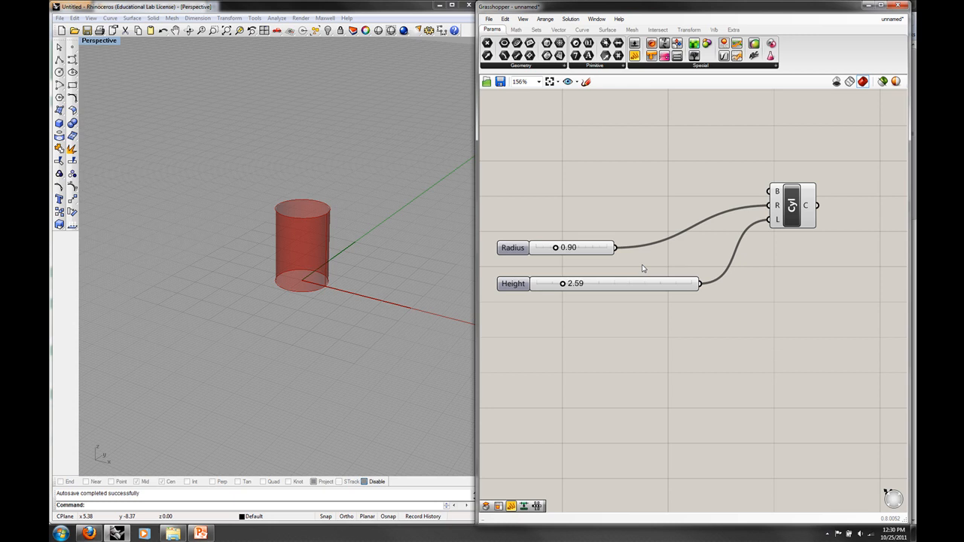
Examine the cylinder from another angle and closer up in the Rhino viewport, and the definition on the Grasshopper canvas.
{"action": "right_click_drag", "start_coordinate": [385, 319], "coordinate": [374, 338]}
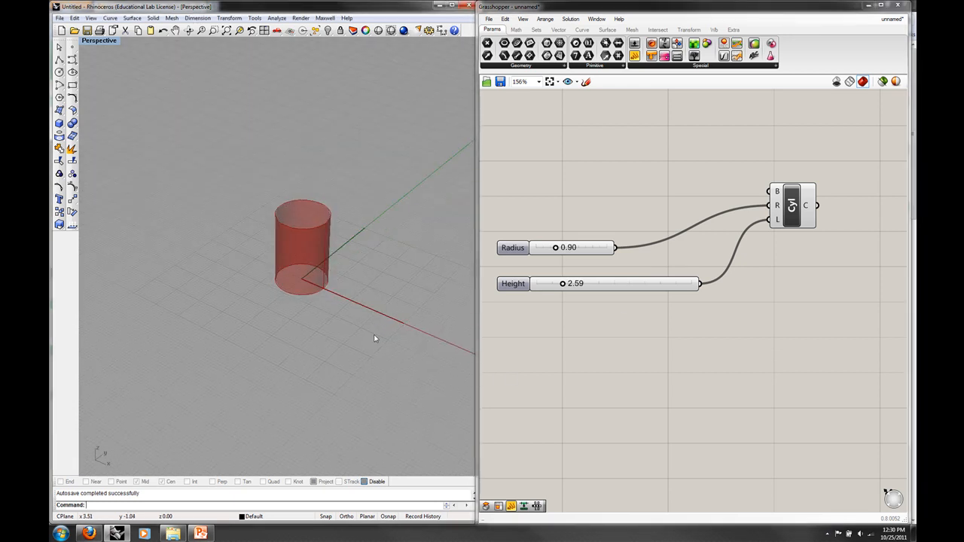
{"action": "scroll", "coordinate": [314, 276], "scroll_direction": "up", "scroll_amount": 5}
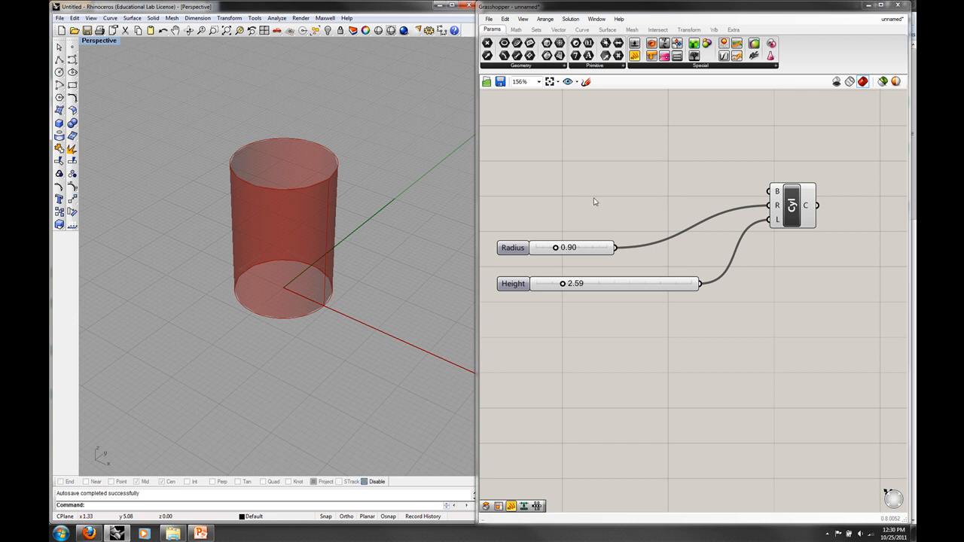
{"action": "right_click_drag", "start_coordinate": [572, 206], "coordinate": [600, 220]}
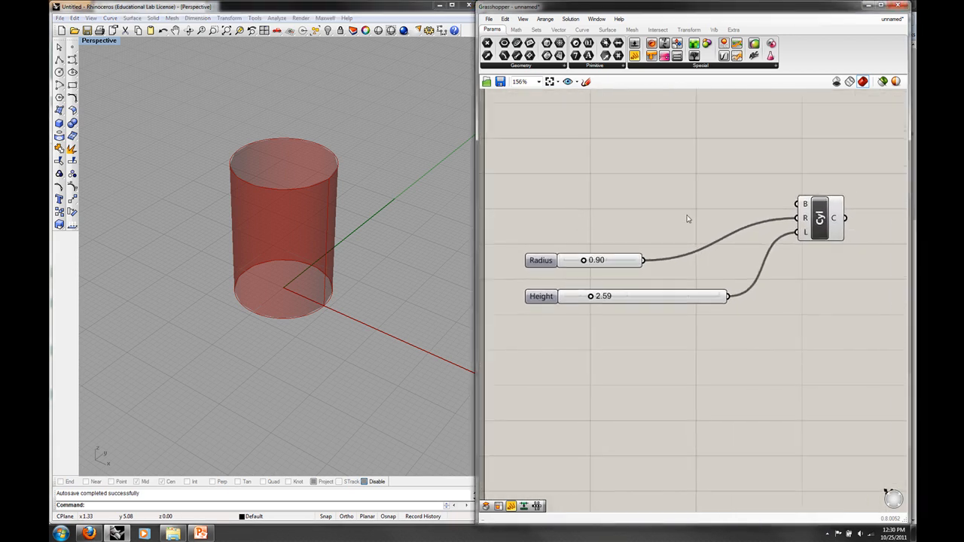
{"action": "scroll", "coordinate": [686, 218], "scroll_direction": "up", "scroll_amount": 1}
{"action": "scroll", "coordinate": [689, 219], "scroll_direction": "down", "scroll_amount": 2}
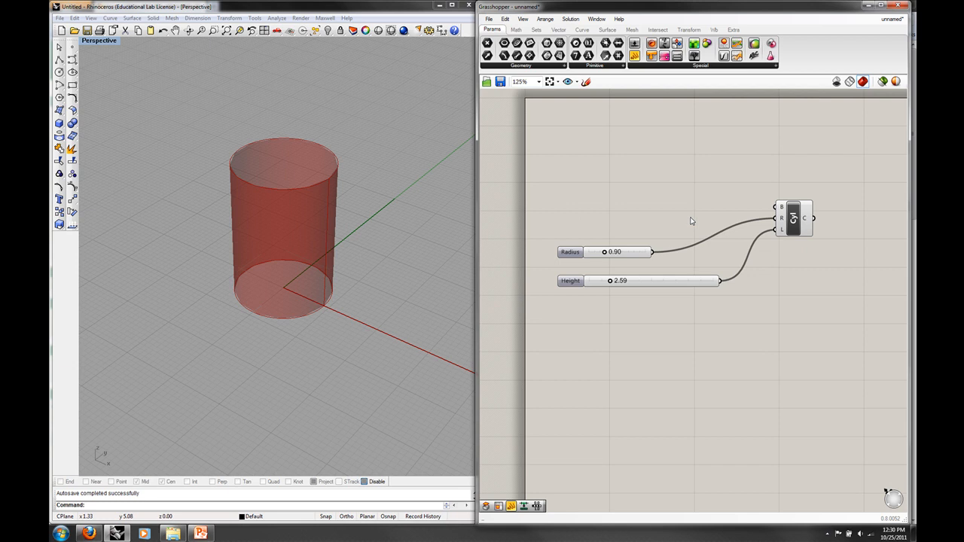
{"action": "scroll", "coordinate": [662, 224], "scroll_direction": "up", "scroll_amount": 2}
{"action": "scroll", "coordinate": [670, 224], "scroll_direction": "down", "scroll_amount": 1}
{"action": "right_click_drag", "start_coordinate": [676, 224], "coordinate": [702, 229]}
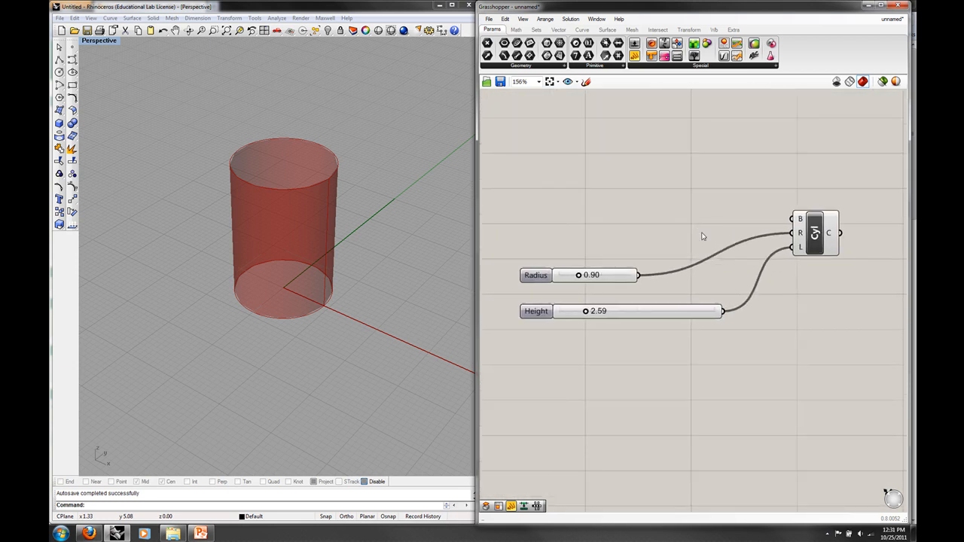